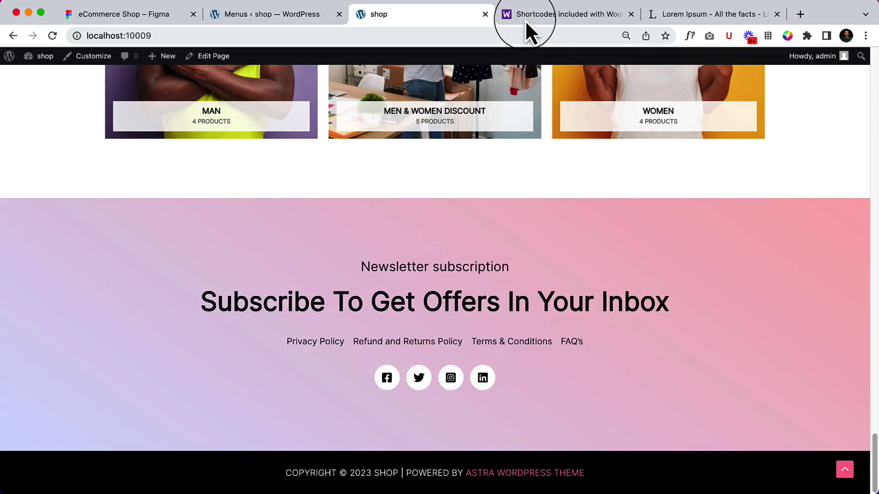
# - Check the newsletter footer design in Figma, then open Appearance > Widgets in WordPress
pyautogui.click(98, 18)
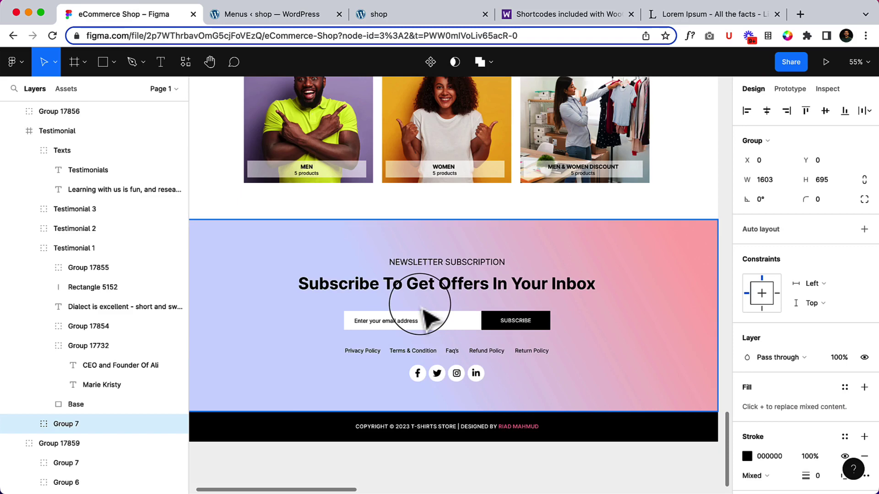
pyautogui.click(262, 19)
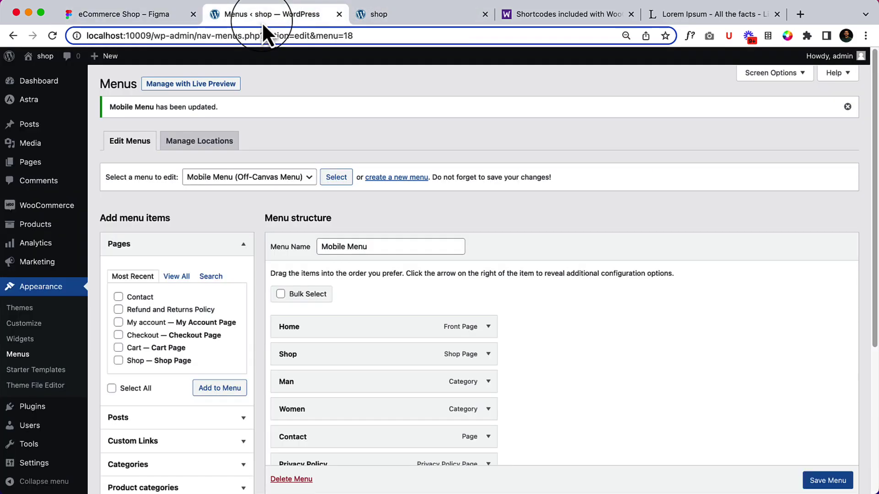
pyautogui.click(20, 340)
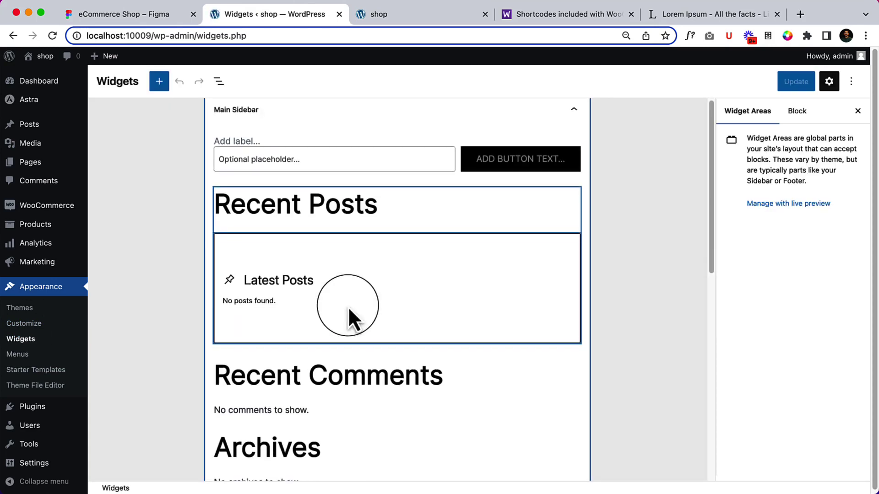
# - Expand Footer Builder Widget 1 and open the block inserter below its newsletter heading
pyautogui.click(574, 111)
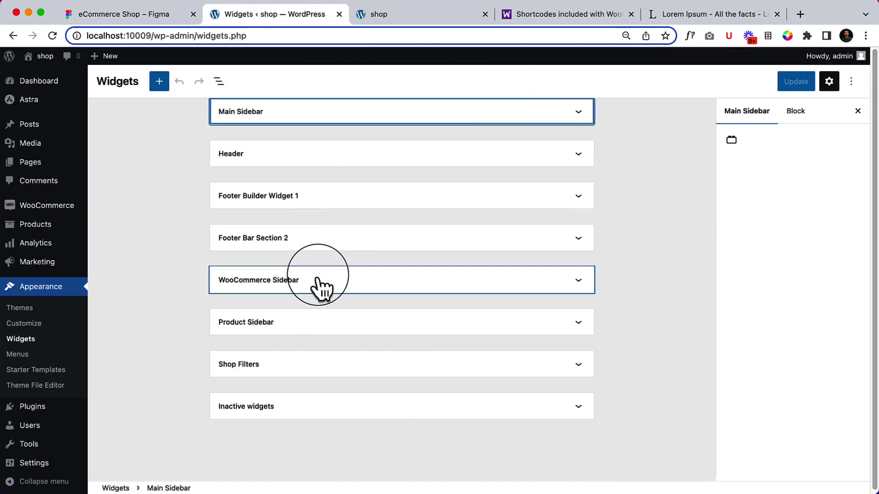
pyautogui.click(284, 239)
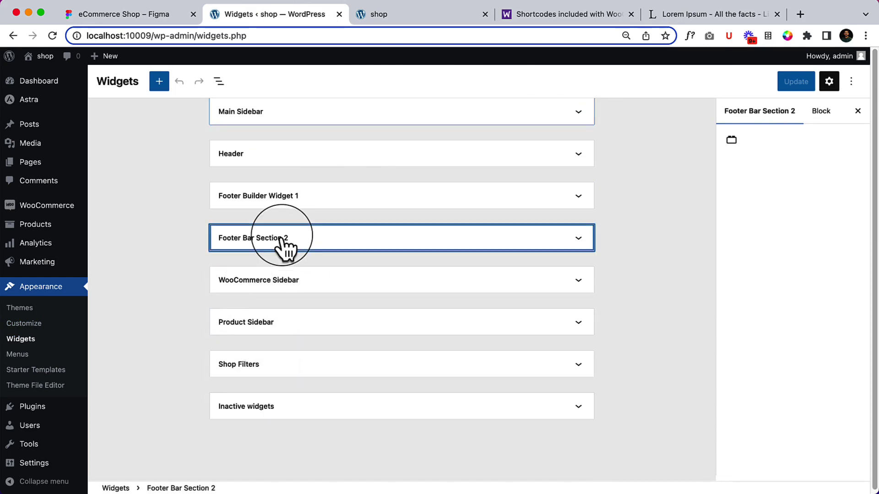
pyautogui.click(337, 242)
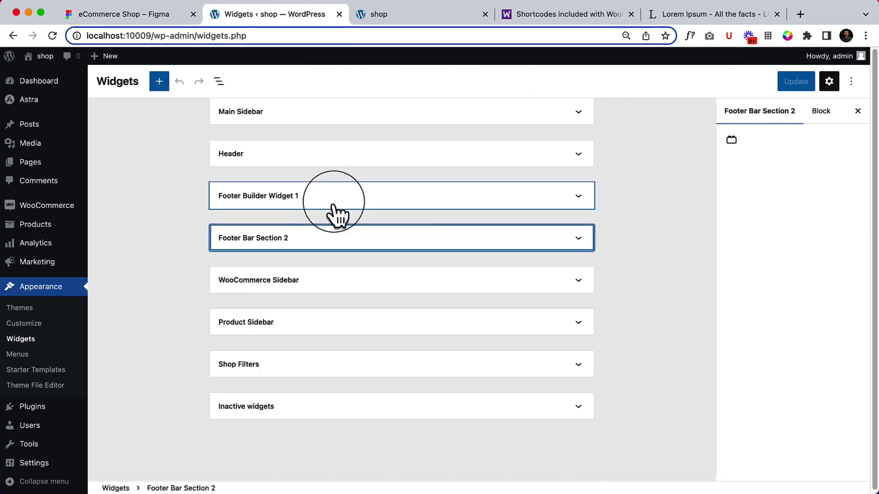
pyautogui.click(339, 209)
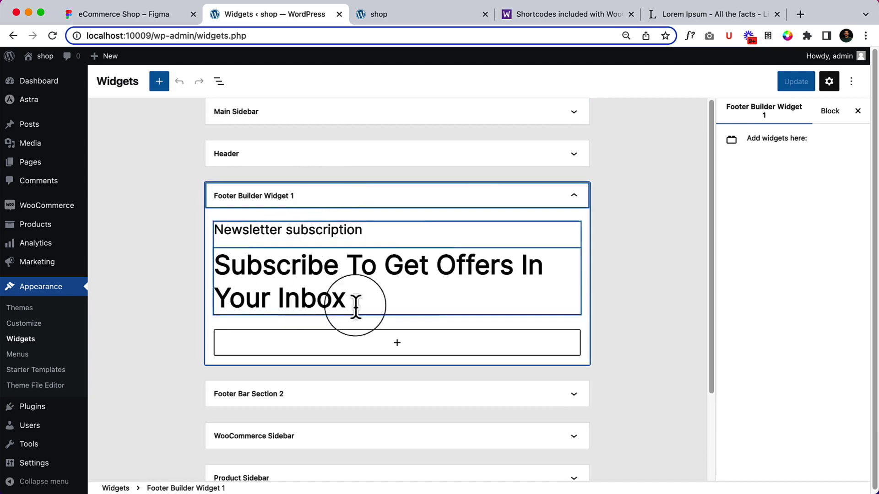
pyautogui.click(376, 359)
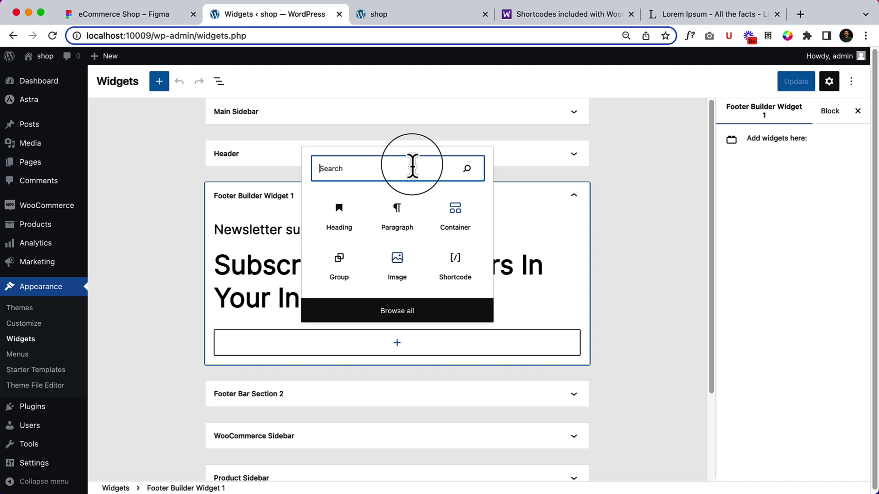
# - Insert a Form block found by searching 'form' and choose the Newsletter Form variation
pyautogui.write('form')
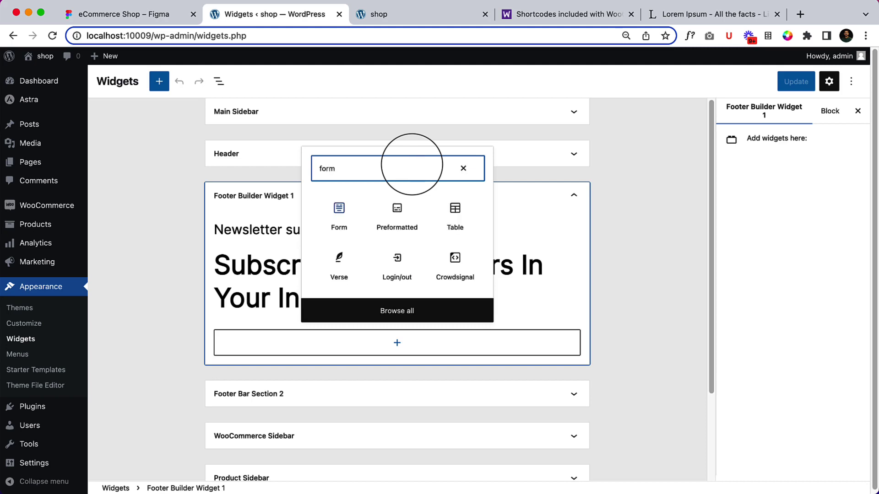
pyautogui.click(338, 210)
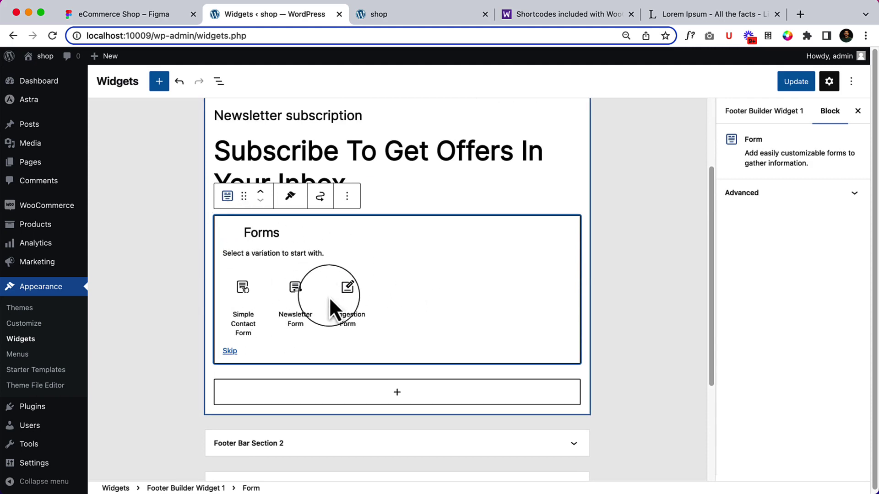
pyautogui.click(296, 287)
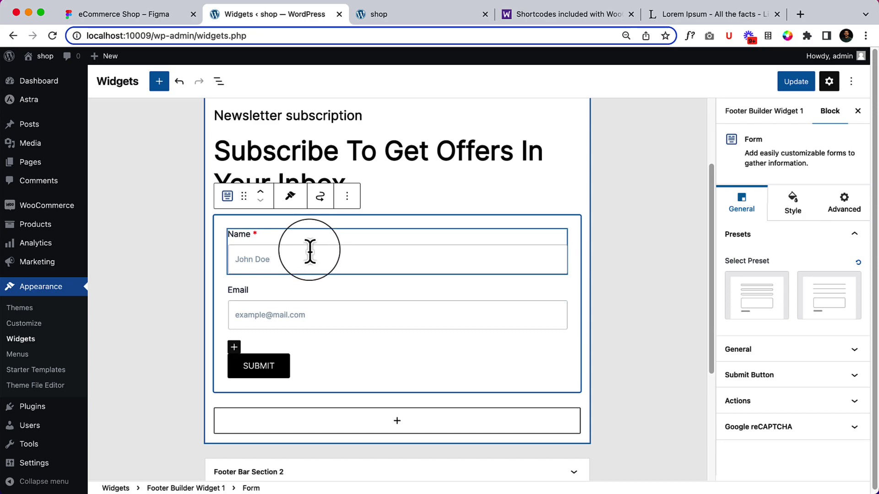
# - Compare with the Figma design, try the underlined field style, and keep boxed fields
pyautogui.click(146, 18)
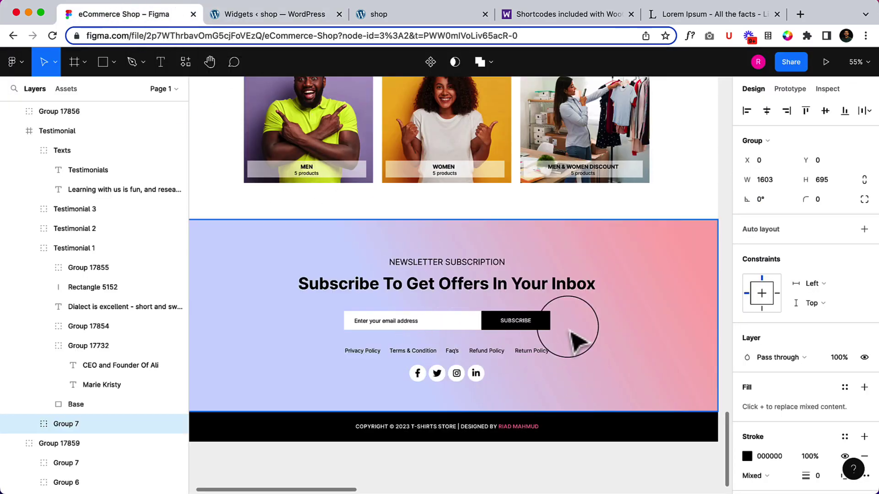
pyautogui.click(304, 18)
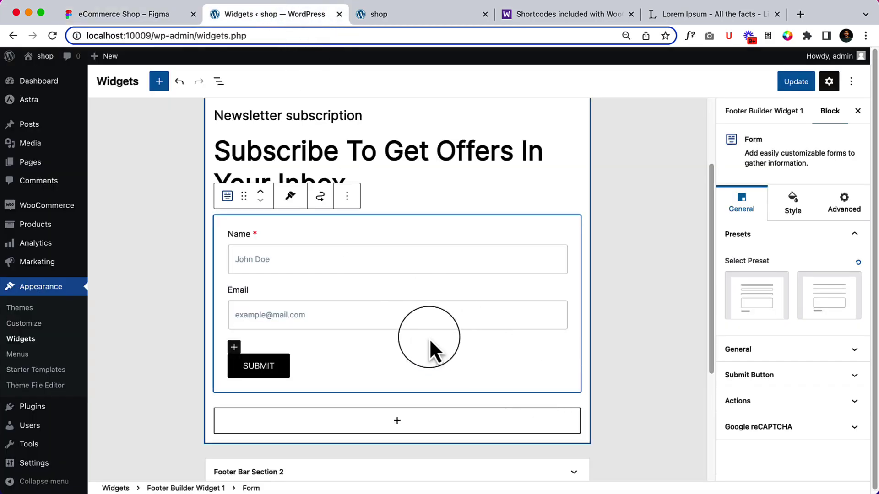
pyautogui.click(833, 320)
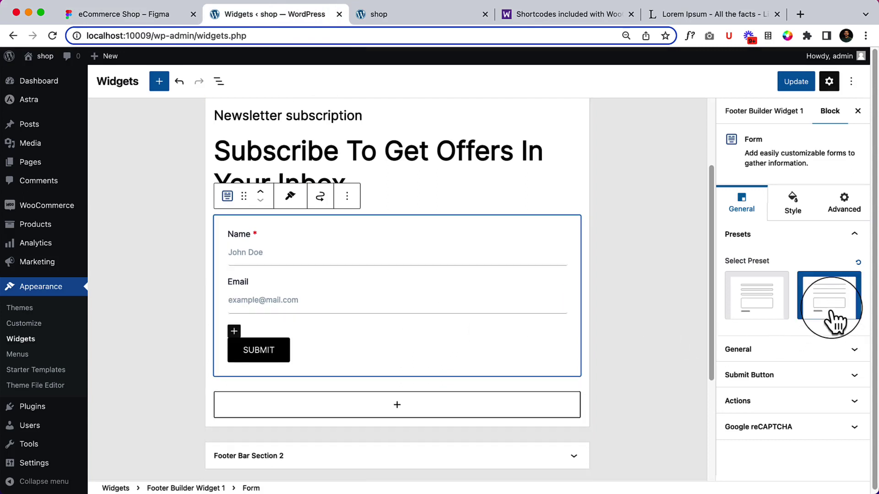
pyautogui.click(756, 308)
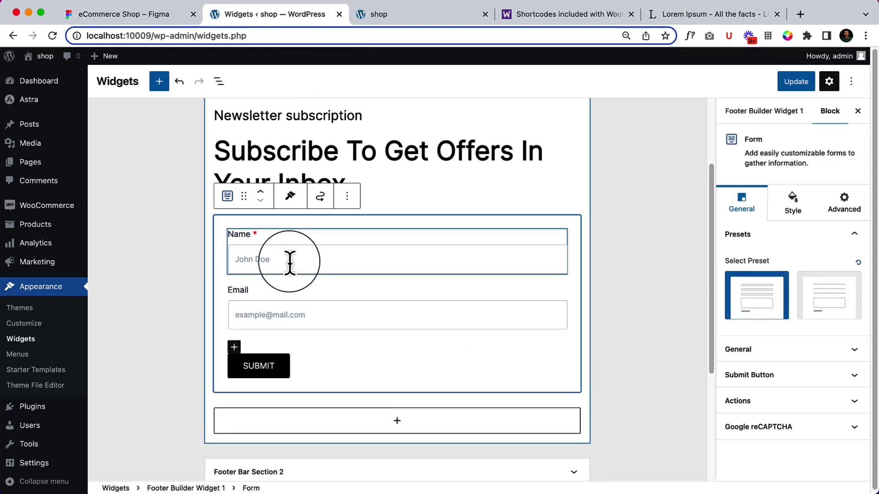
# - Remove the Name field from the newsletter form, keeping its Full Name autocomplete untouched
pyautogui.click(300, 237)
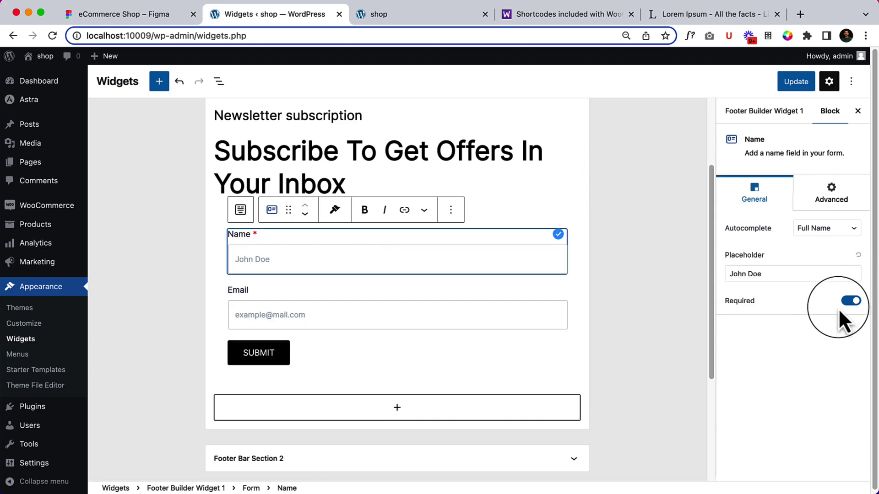
pyautogui.click(833, 231)
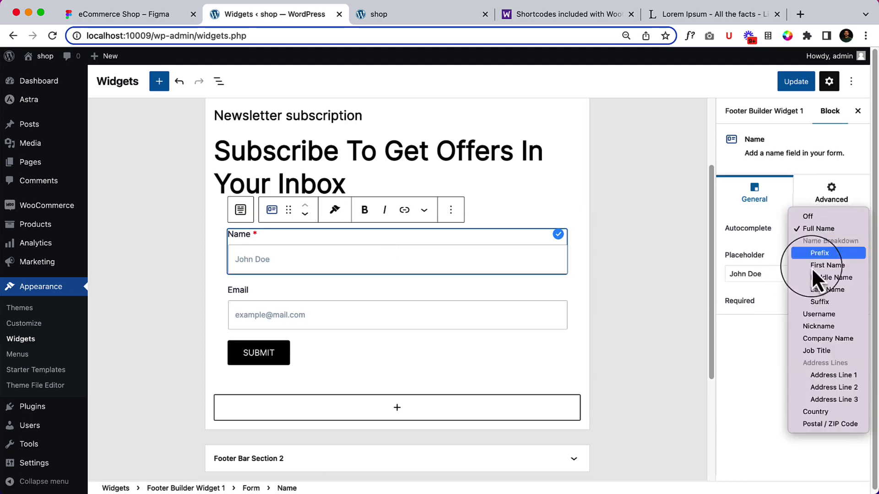
pyautogui.click(435, 338)
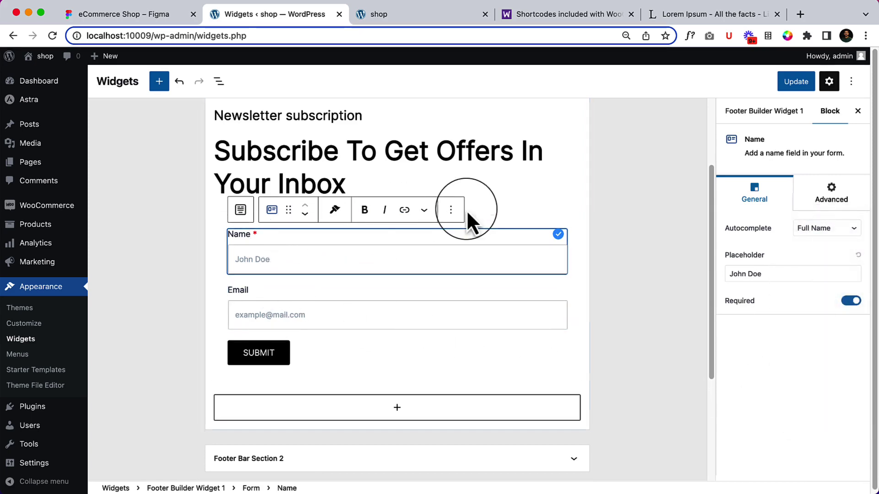
pyautogui.click(451, 211)
pyautogui.click(492, 385)
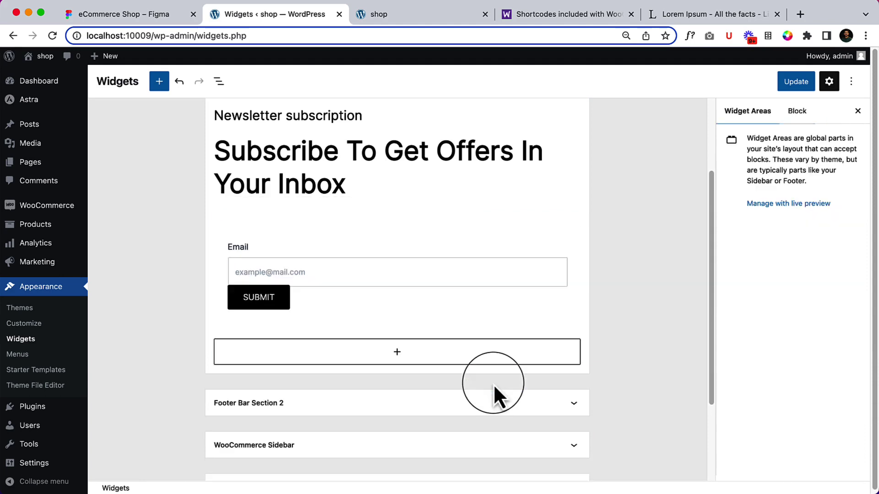
# - Select the whole form block from List View and hide the form's field labels
pyautogui.click(272, 237)
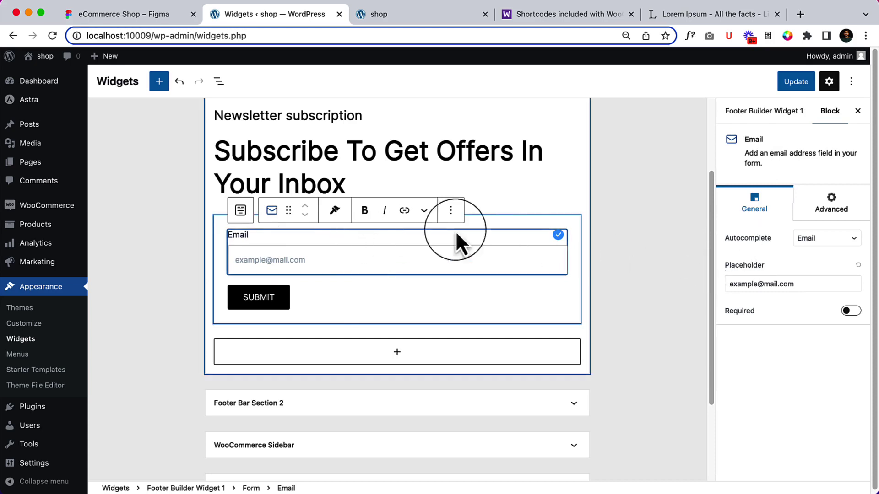
pyautogui.click(218, 81)
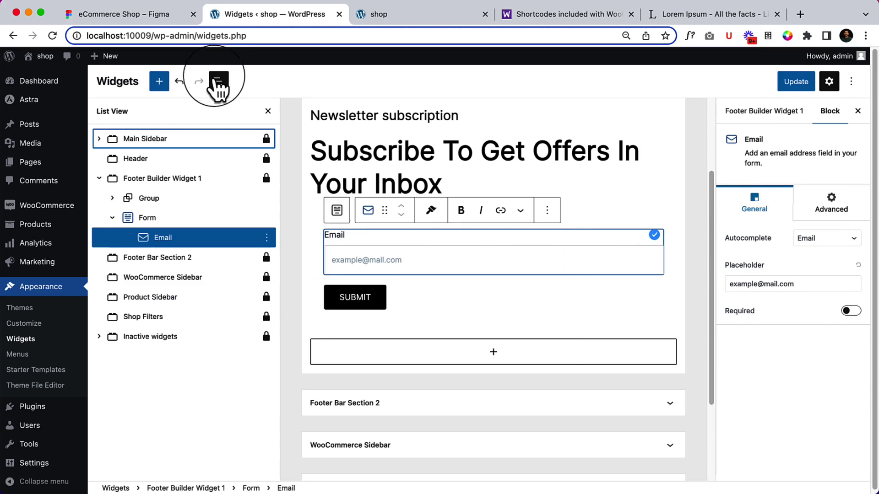
pyautogui.click(137, 218)
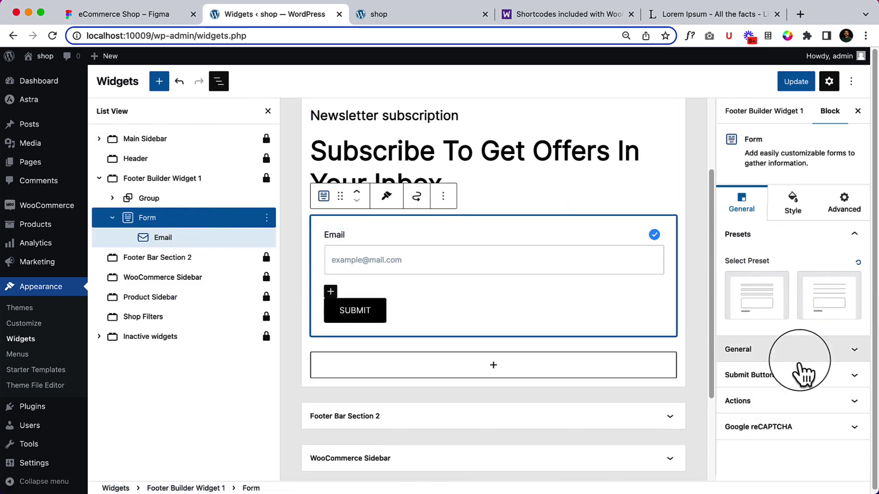
pyautogui.click(803, 354)
pyautogui.scroll(-3, 805, 357)
pyautogui.scroll(1, 824, 174)
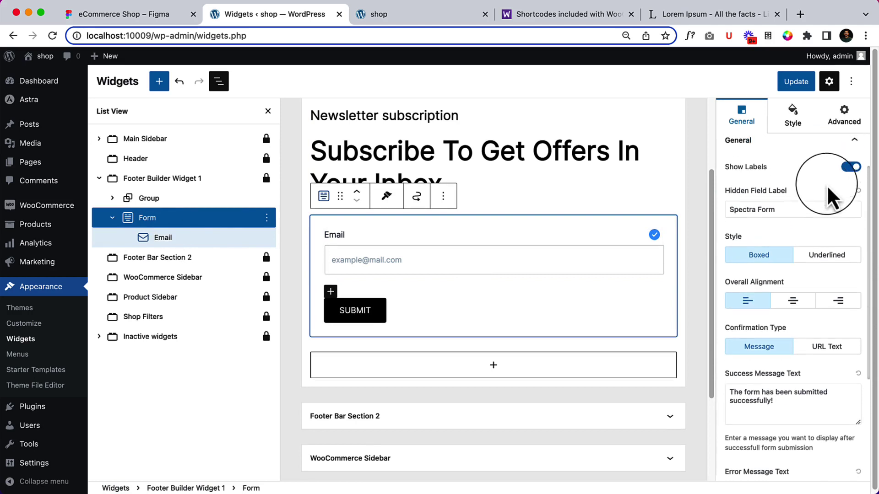
pyautogui.click(850, 167)
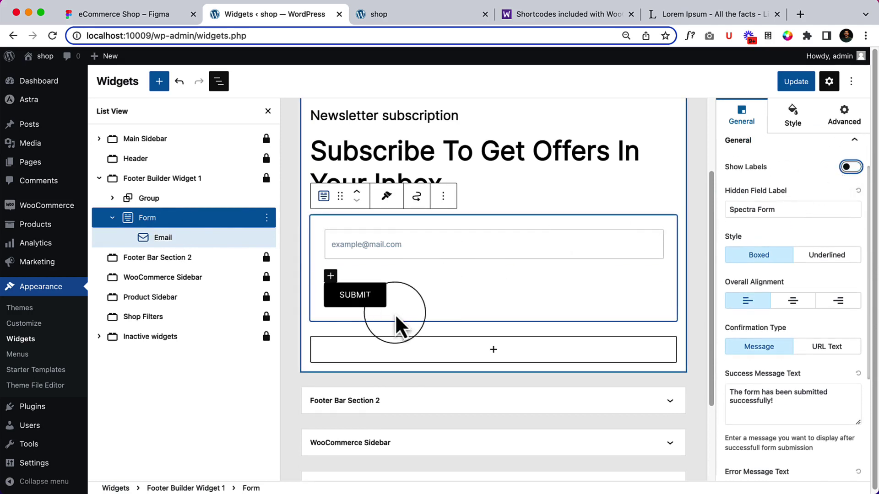
# - Set the Submit Button alignment to Left after trying Right and Center
pyautogui.click(166, 237)
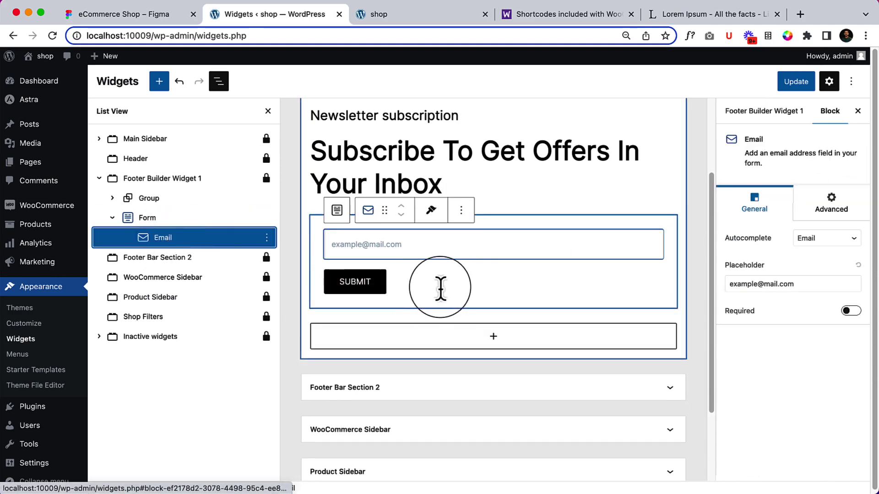
pyautogui.click(441, 288)
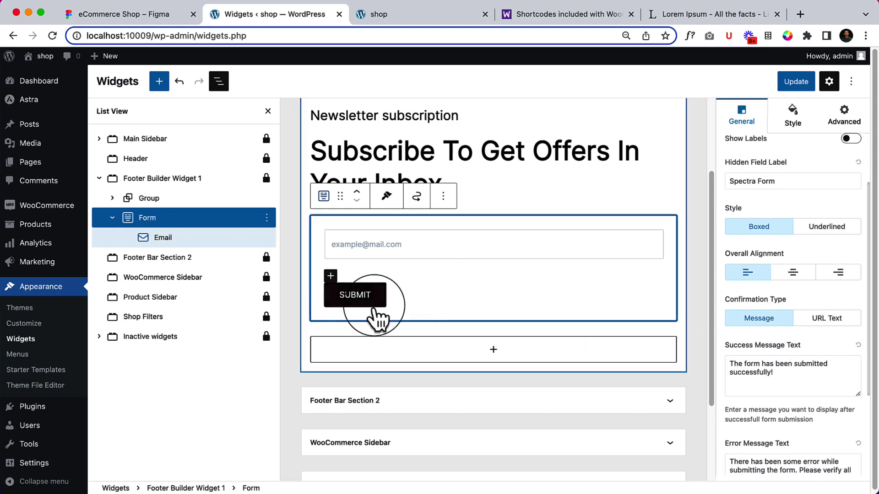
pyautogui.click(378, 298)
pyautogui.scroll(3, 794, 266)
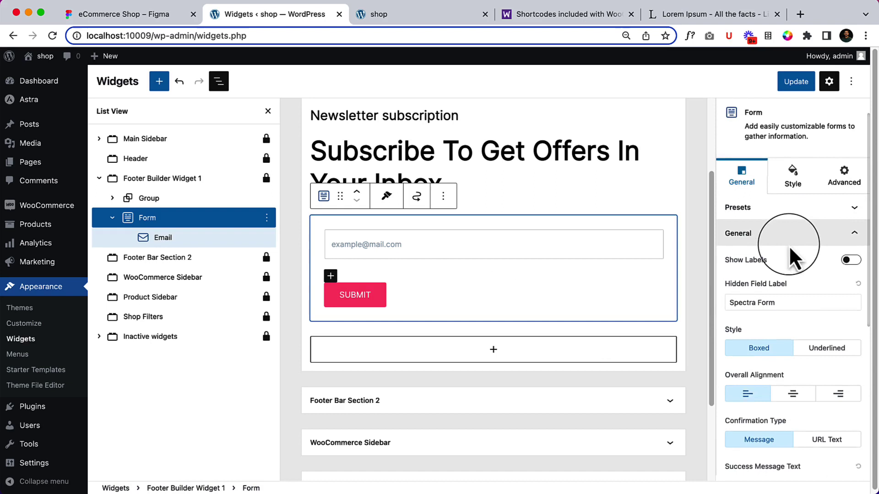
pyautogui.scroll(-3, 820, 308)
pyautogui.scroll(-3, 819, 348)
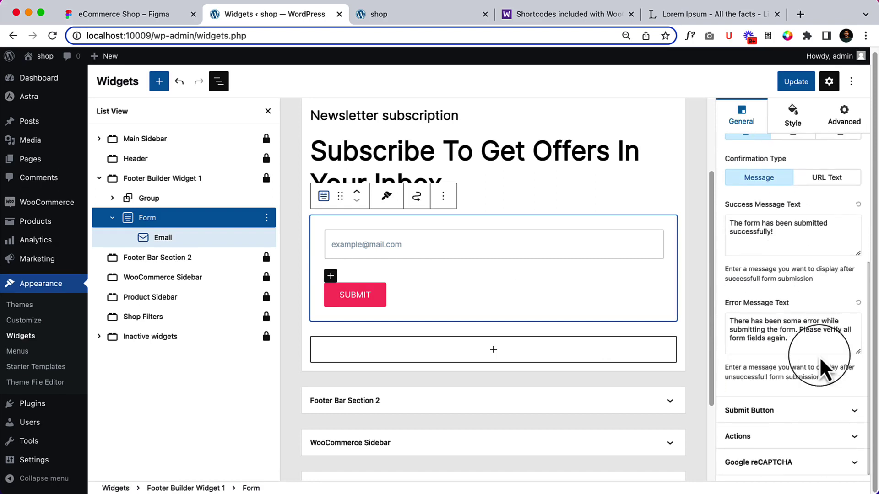
pyautogui.click(786, 414)
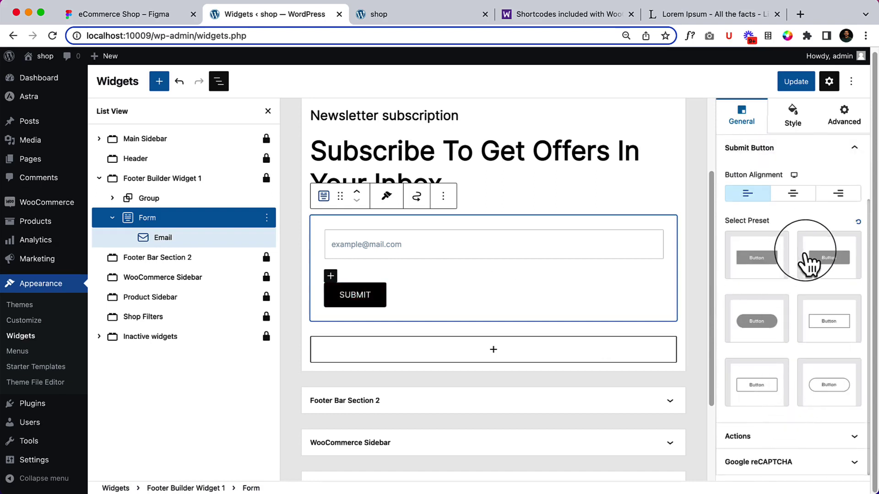
pyautogui.click(837, 194)
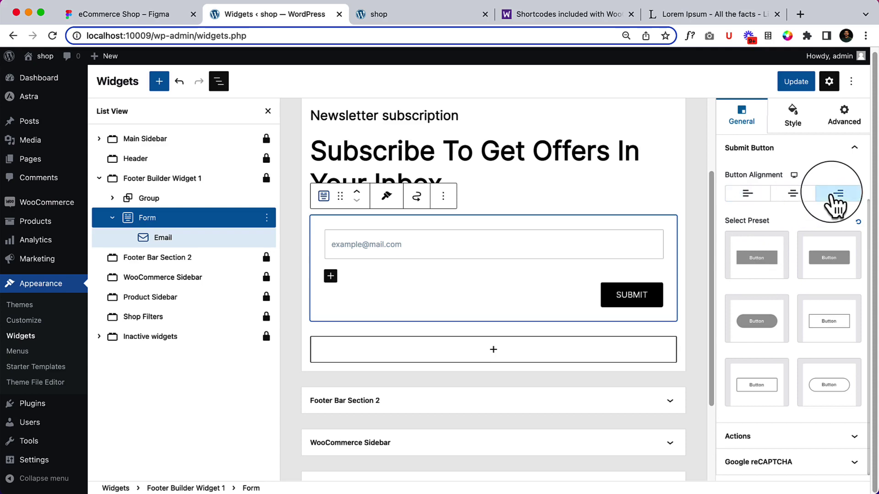
pyautogui.click(805, 196)
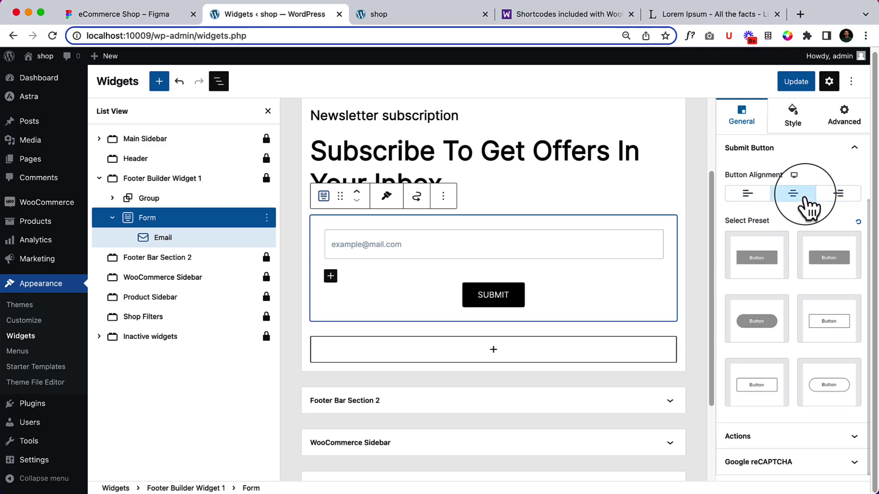
pyautogui.click(747, 197)
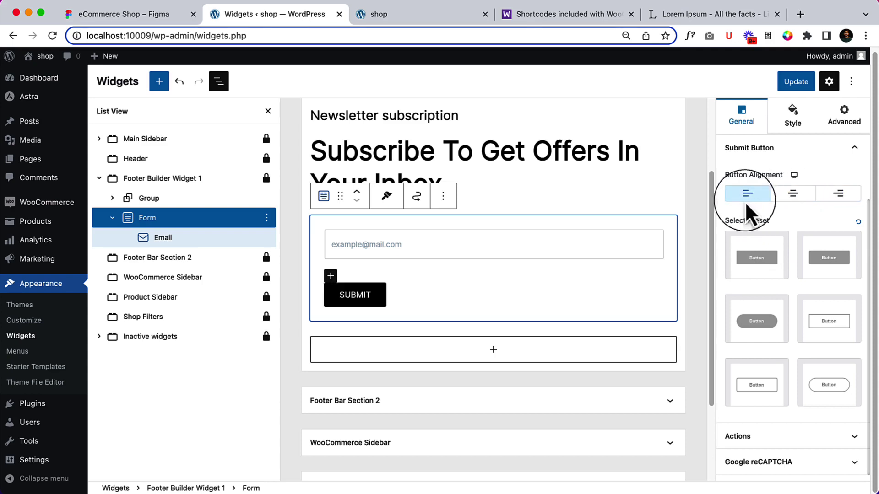
# - Look through the form's Actions and Google reCAPTCHA settings
pyautogui.click(769, 437)
pyautogui.doubleClick(765, 432)
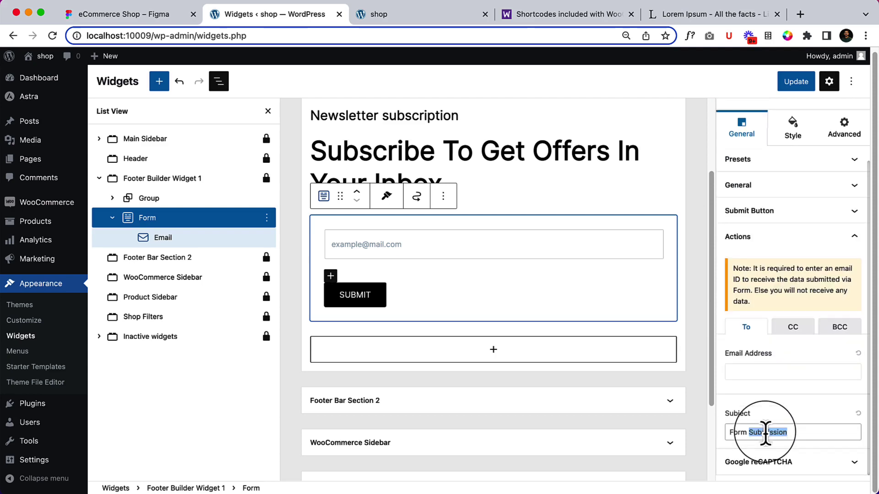
pyautogui.click(795, 464)
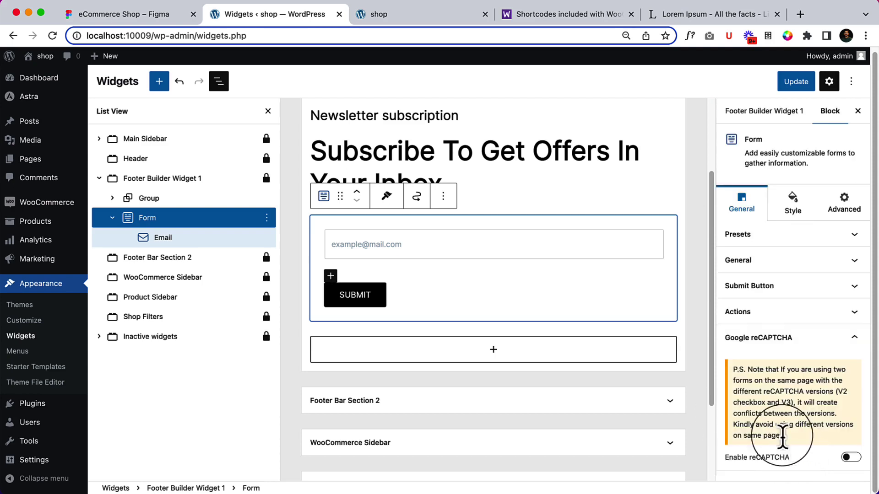
# - Set the SUBMIT button size to Full, save the widgets, and open the shop tab
pyautogui.click(787, 206)
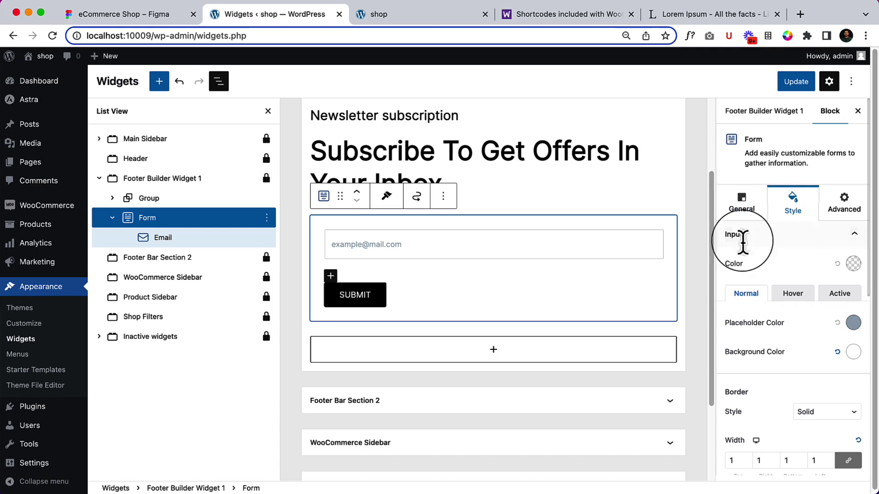
pyautogui.scroll(-5, 752, 388)
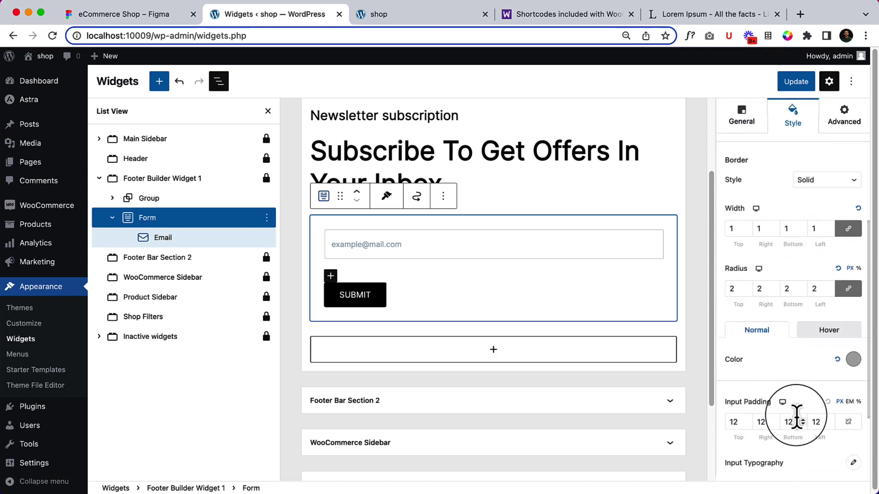
pyautogui.scroll(-3, 797, 417)
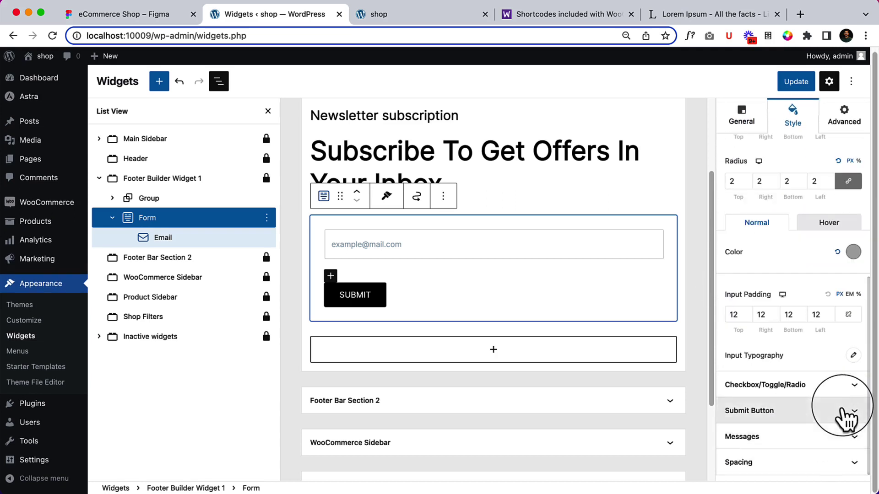
pyautogui.click(846, 412)
pyautogui.scroll(-1, 846, 412)
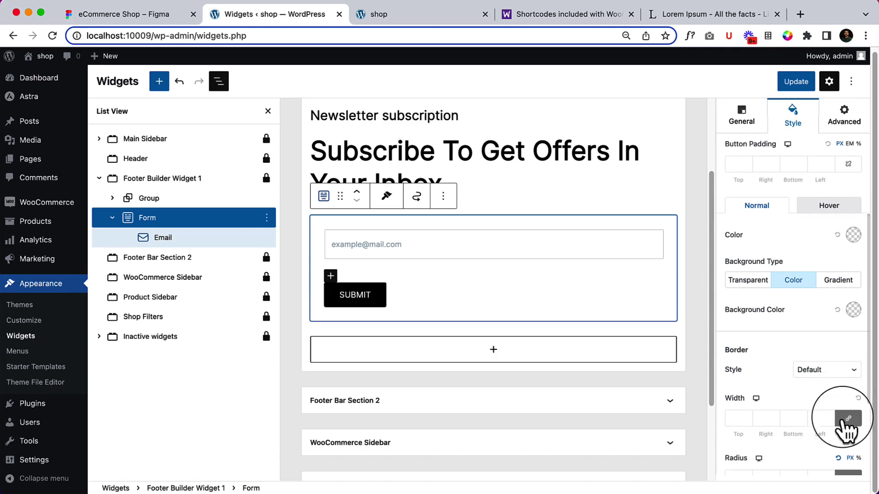
pyautogui.scroll(2, 816, 380)
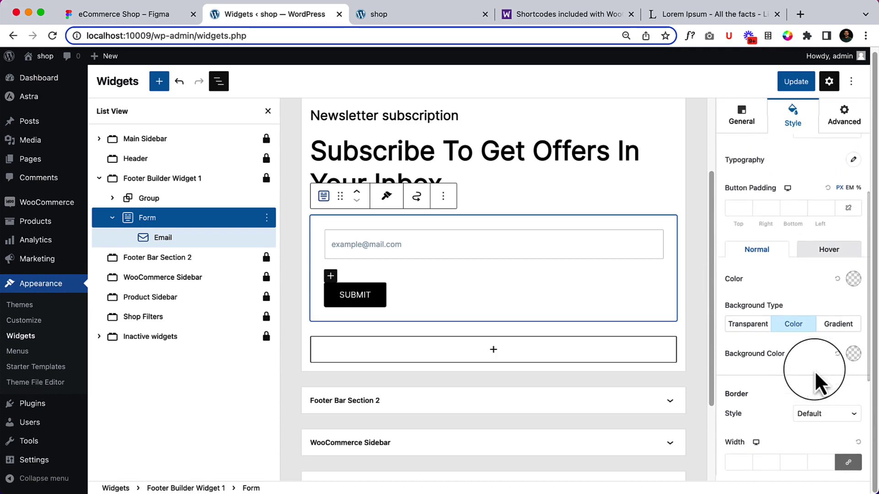
pyautogui.scroll(4, 819, 380)
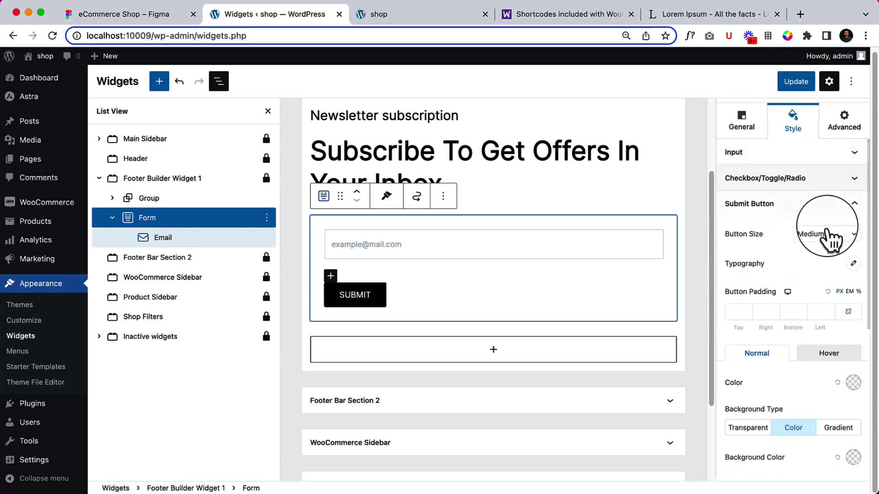
pyautogui.click(829, 234)
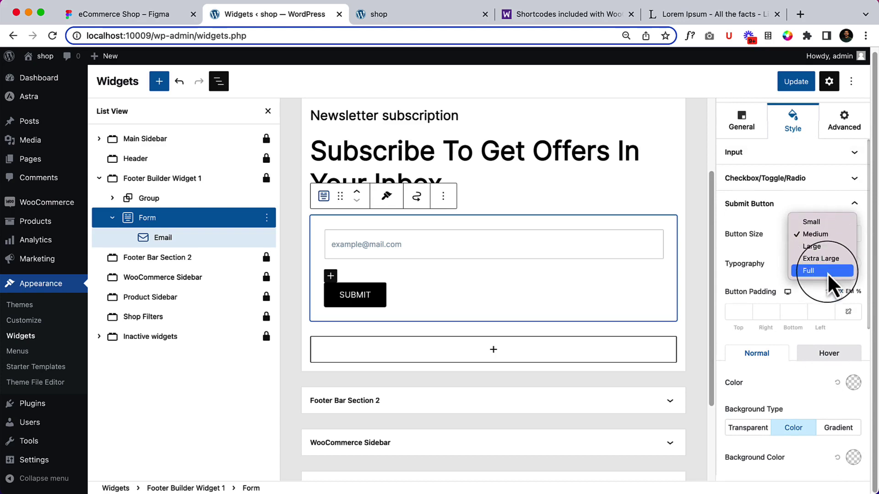
pyautogui.click(829, 273)
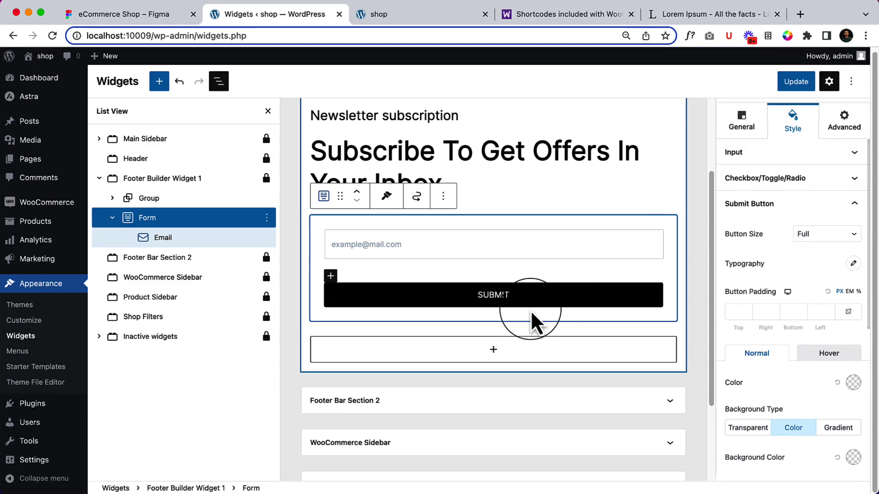
pyautogui.click(796, 83)
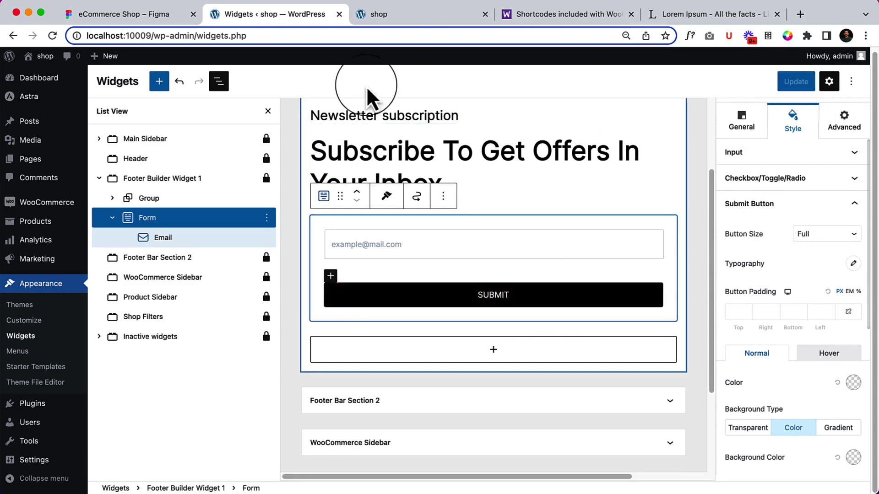
pyautogui.click(417, 15)
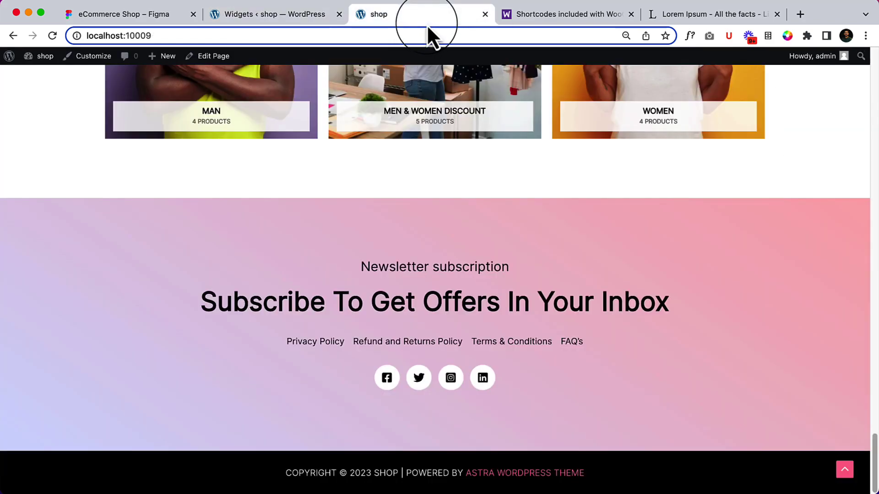
# - Reload the homepage, test the empty footer form's SUBMIT button, then return to the Widgets tab
pyautogui.click(53, 35)
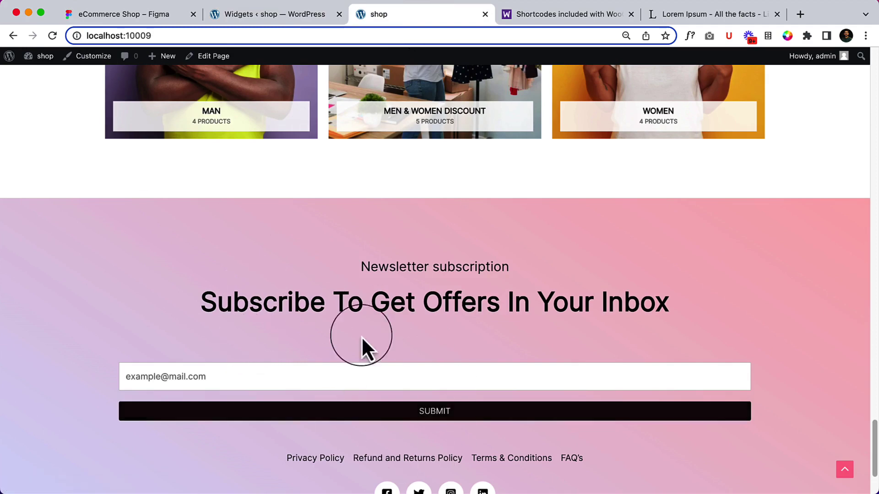
pyautogui.scroll(-3, 424, 373)
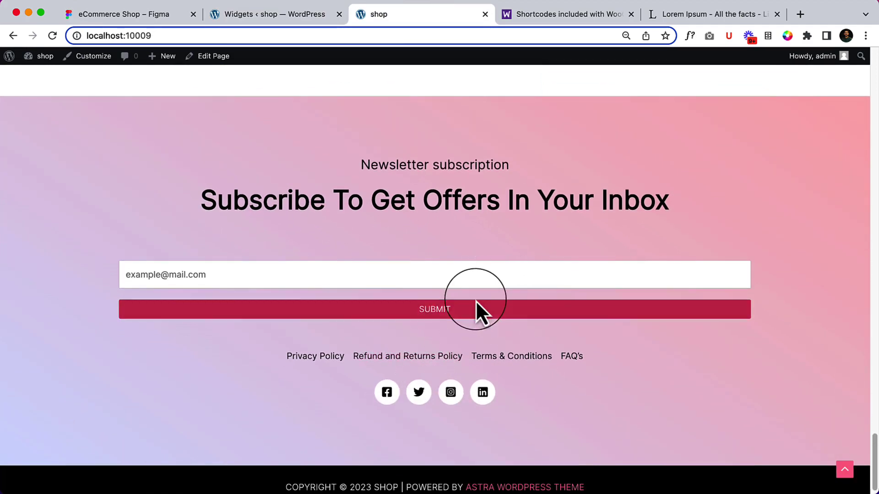
pyautogui.click(476, 308)
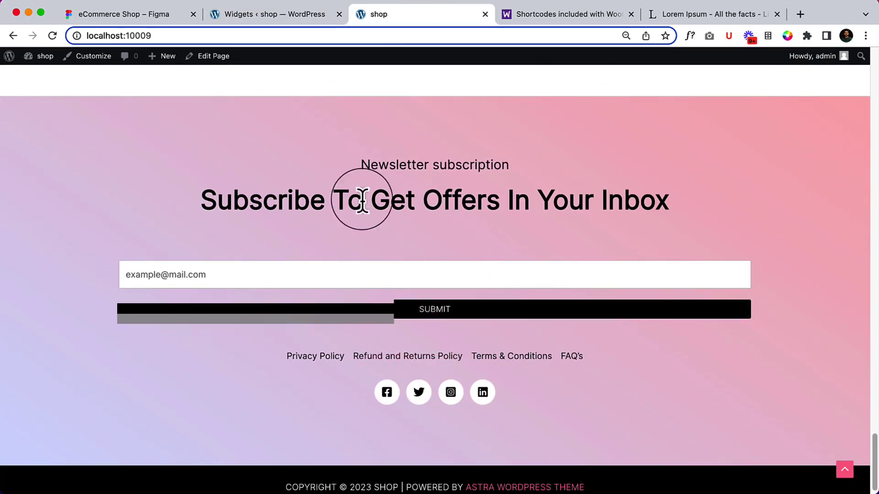
pyautogui.click(288, 17)
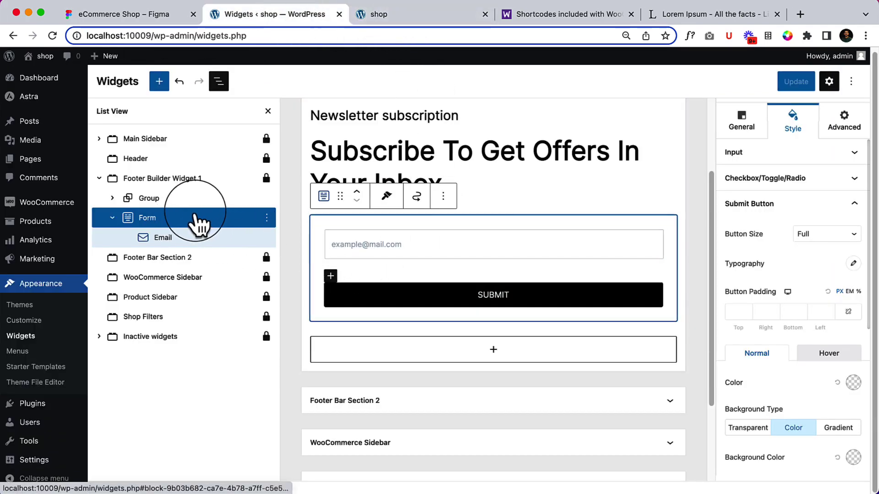
# - Transform the form into Columns, then into a Group with 500 px content width
pyautogui.click(324, 197)
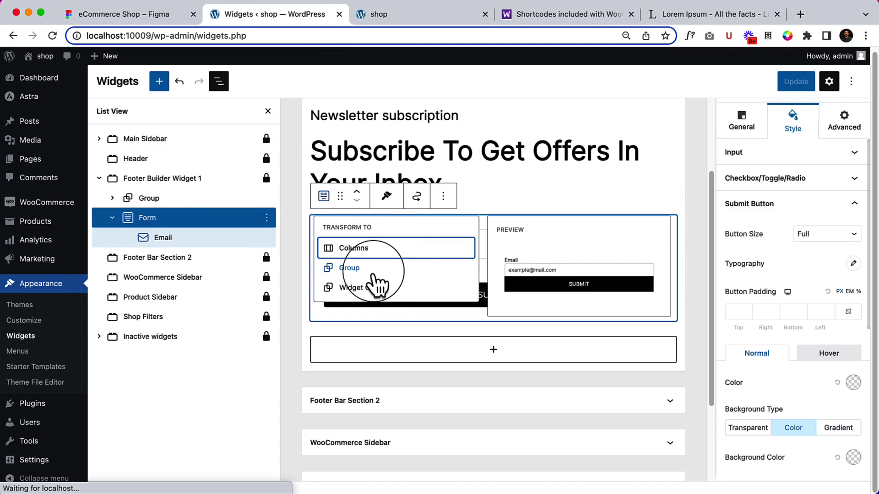
pyautogui.click(363, 249)
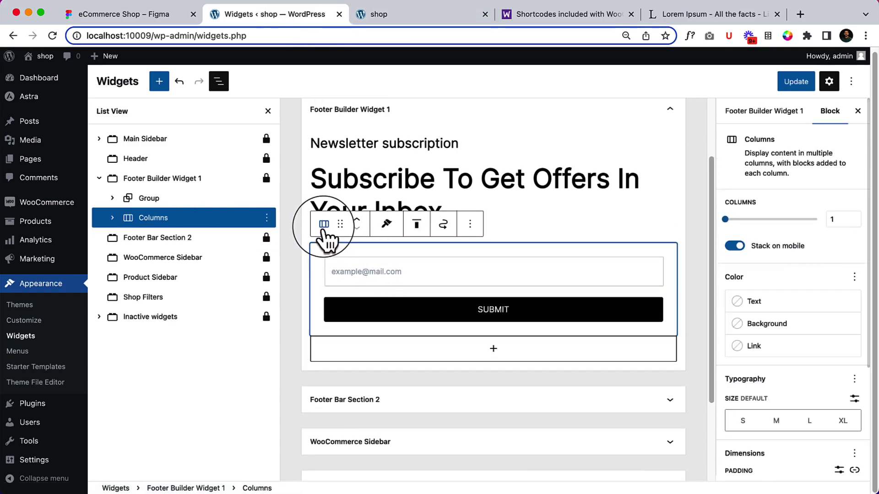
pyautogui.click(324, 224)
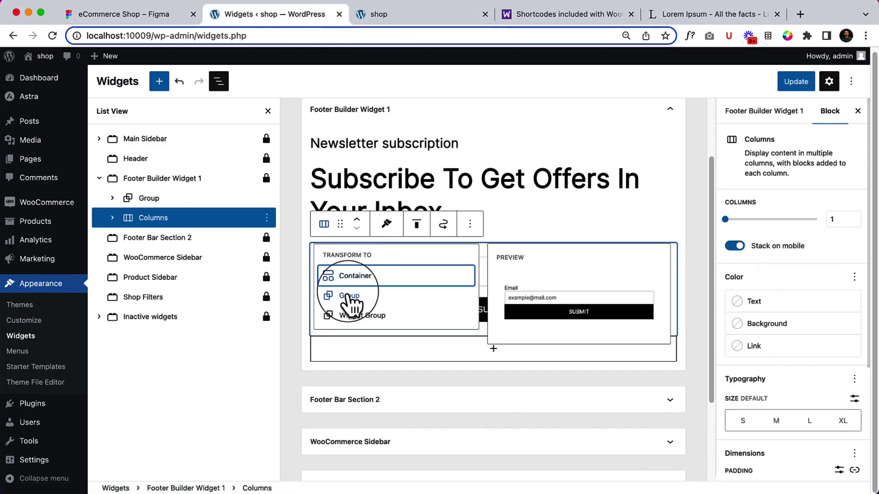
pyautogui.click(349, 297)
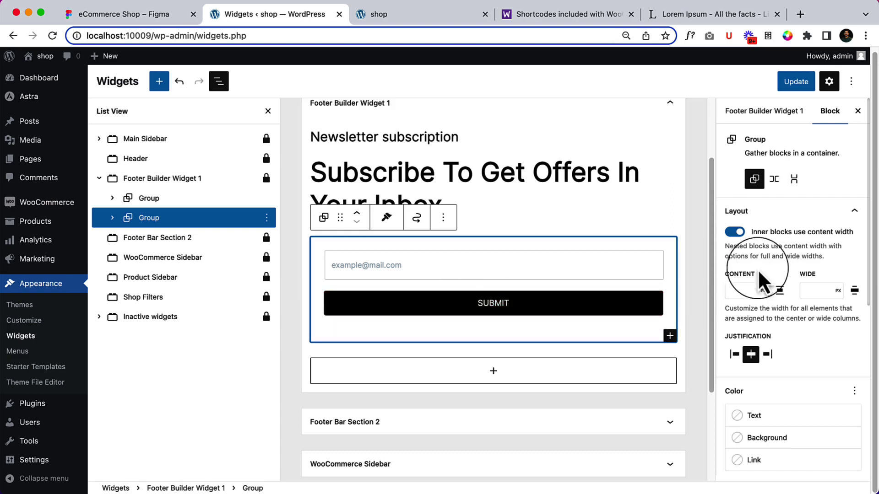
pyautogui.click(734, 291)
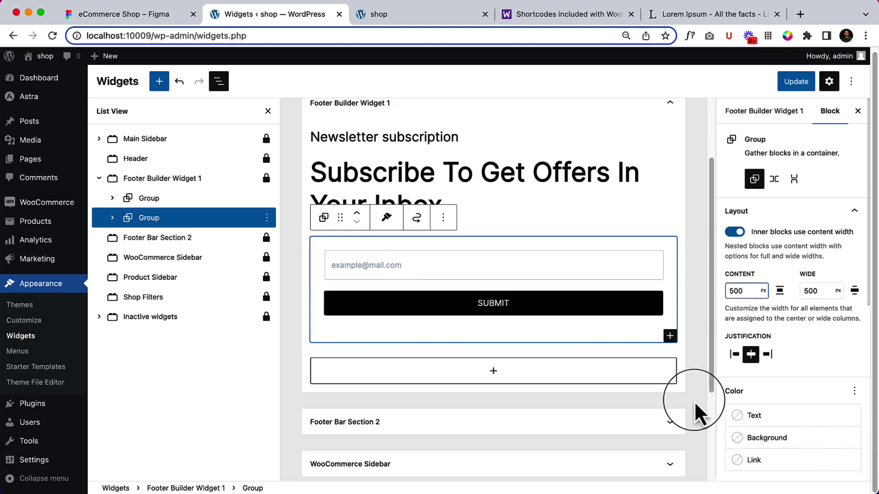
# - Expand Group > Columns > Column in List View and select the newsletter Form block
pyautogui.click(112, 218)
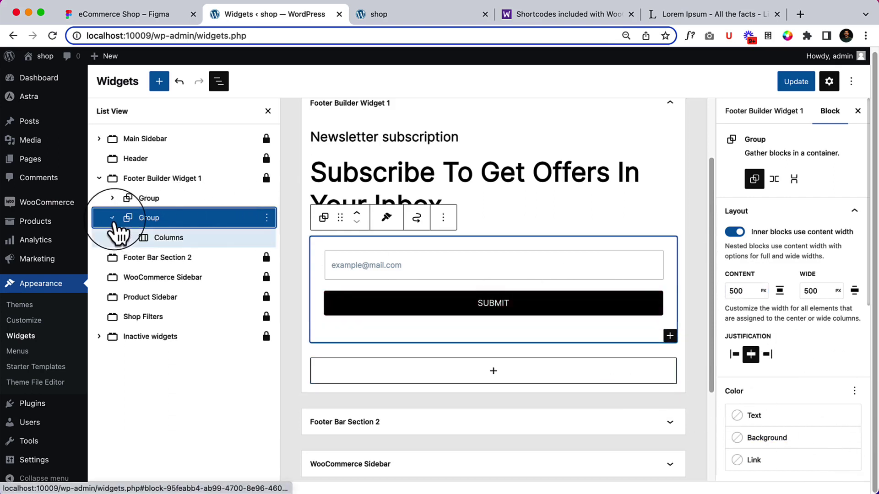
pyautogui.click(129, 237)
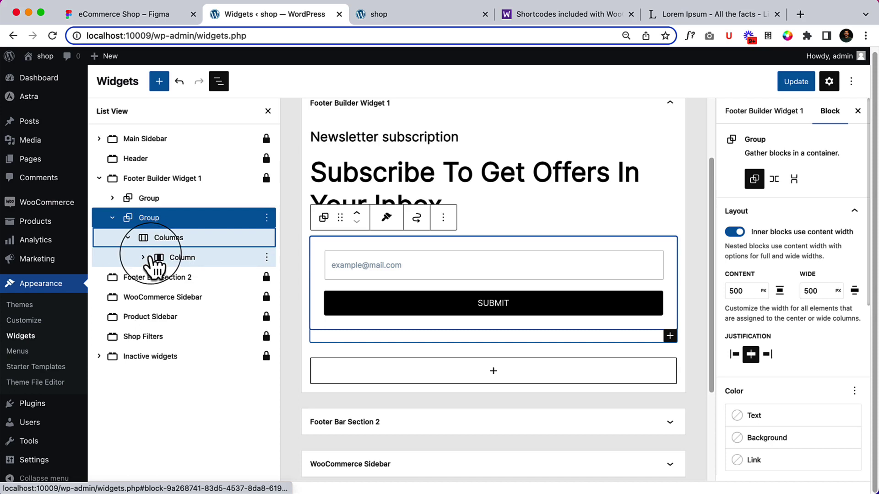
pyautogui.click(144, 257)
pyautogui.click(190, 280)
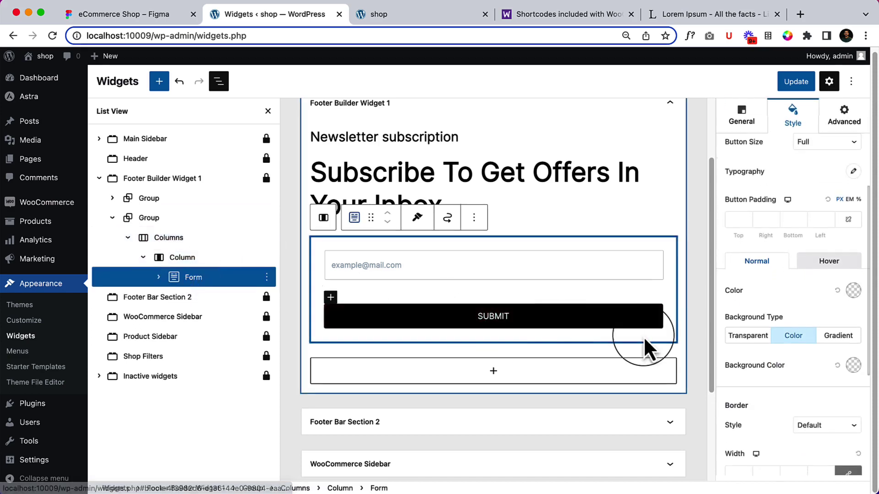
pyautogui.scroll(-1, 863, 369)
pyautogui.scroll(-4, 846, 370)
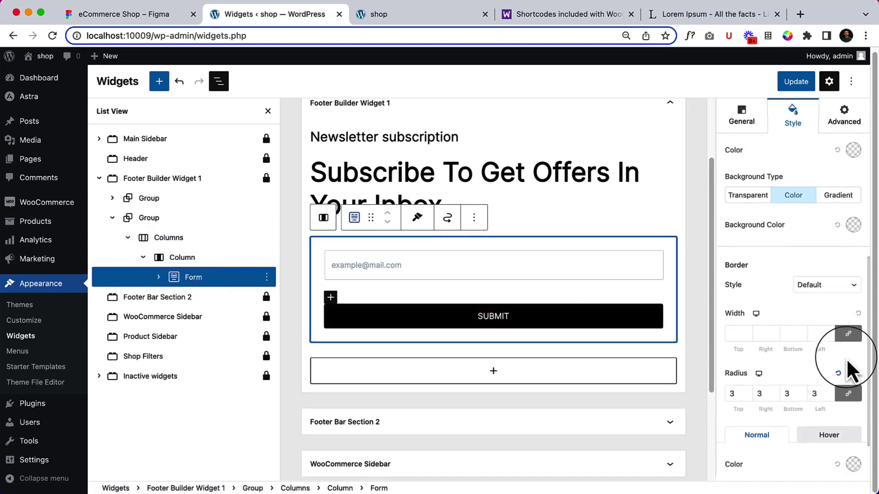
pyautogui.scroll(5, 795, 405)
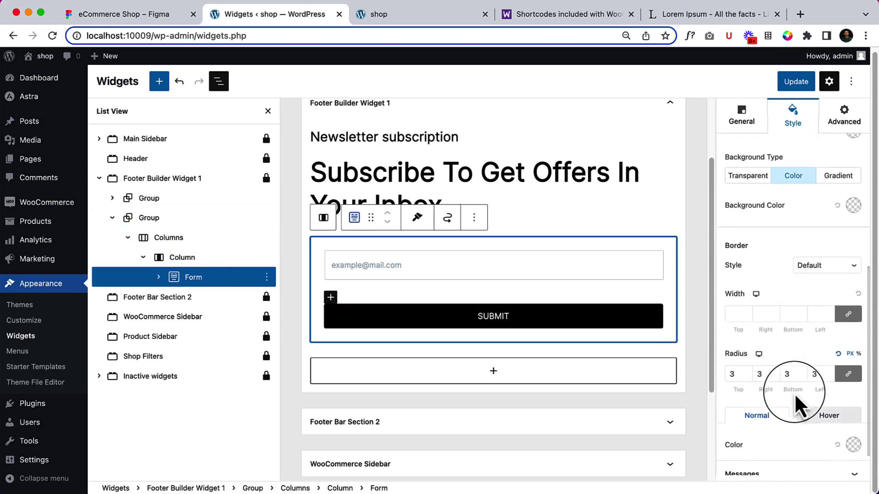
pyautogui.scroll(3, 796, 405)
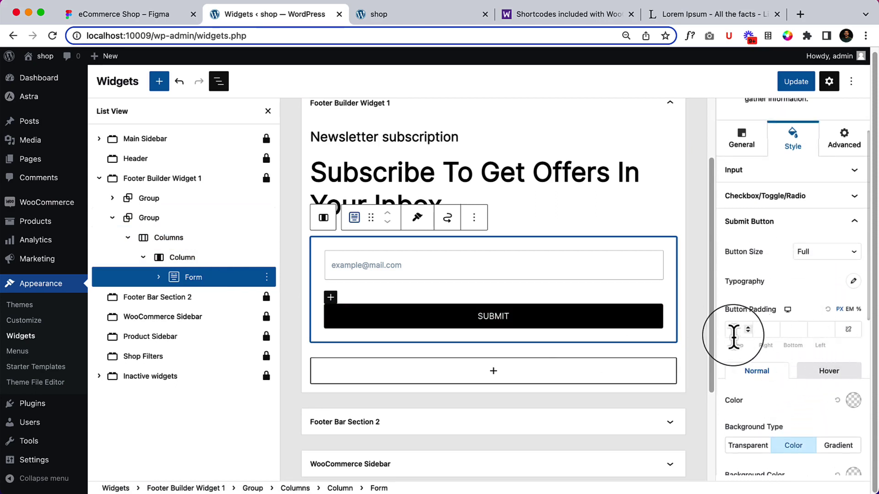
# - Give the SUBMIT button 20 px top and bottom padding and save the widgets
pyautogui.click(733, 333)
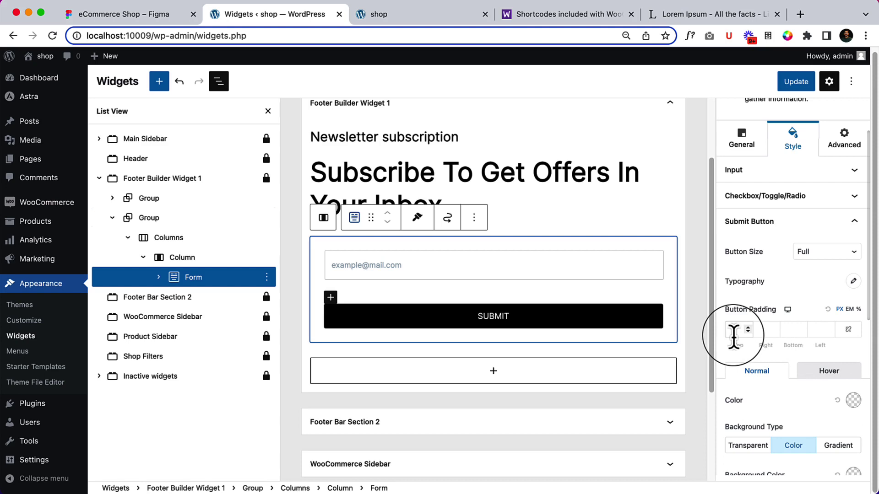
pyautogui.write('20')
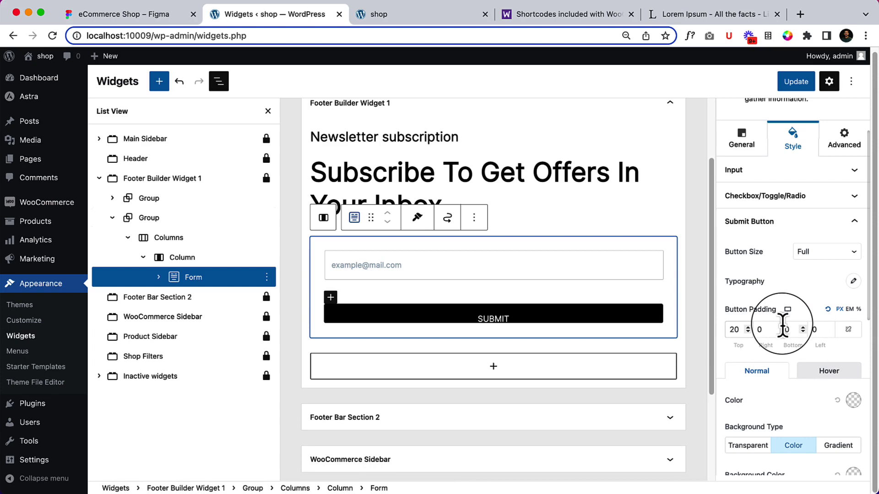
pyautogui.click(783, 330)
pyautogui.write('2')
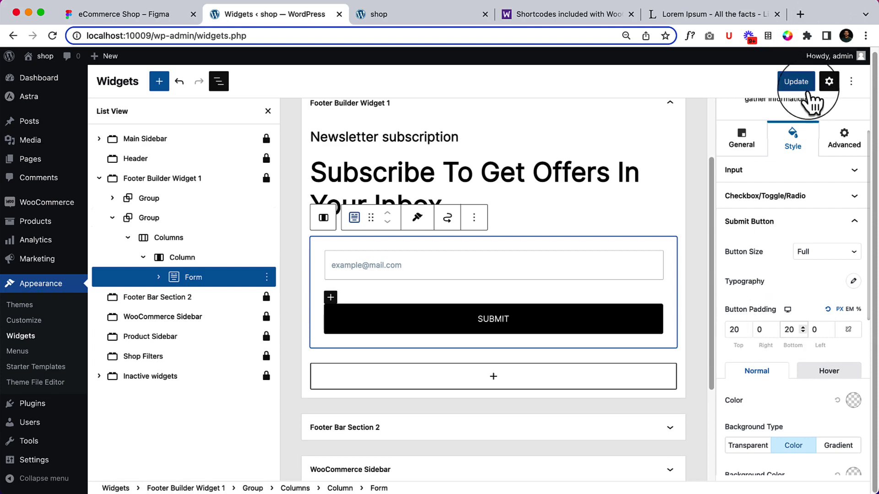
pyautogui.click(799, 84)
# - Reload the shop homepage from the address bar and scroll to the newsletter footer
pyautogui.click(441, 22)
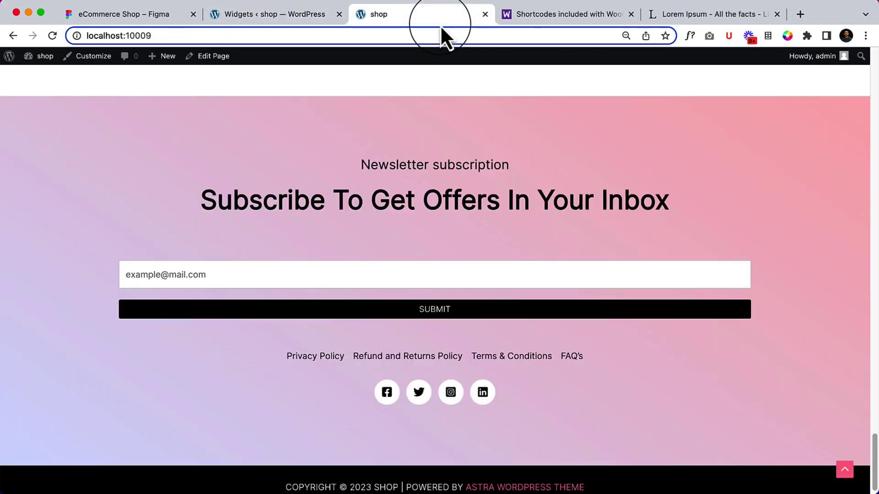
pyautogui.click(442, 37)
pyautogui.press('Return')
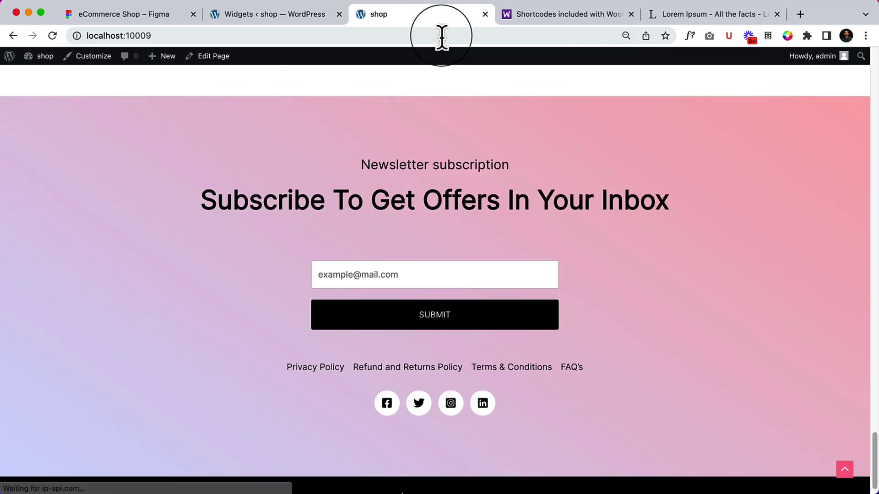
pyautogui.scroll(-2, 539, 296)
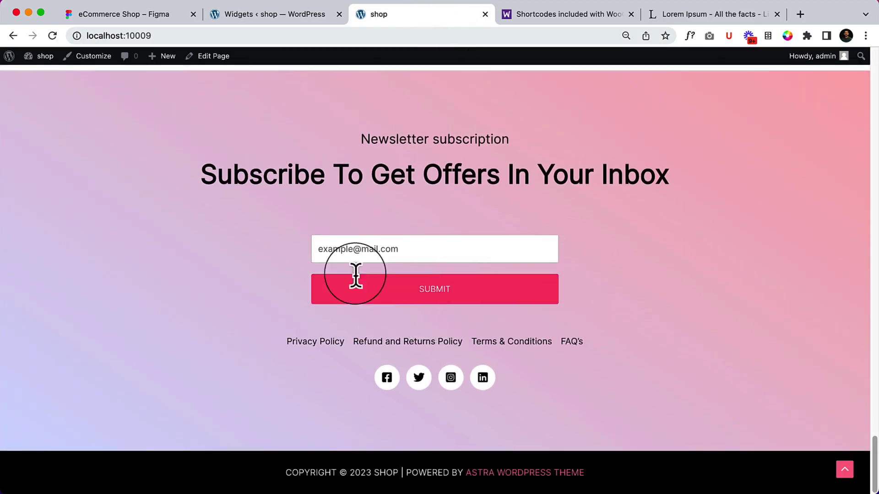
# - Give the newsletter SUBMIT button 18 top and bottom padding in the Style tab and click Update
pyautogui.click(293, 13)
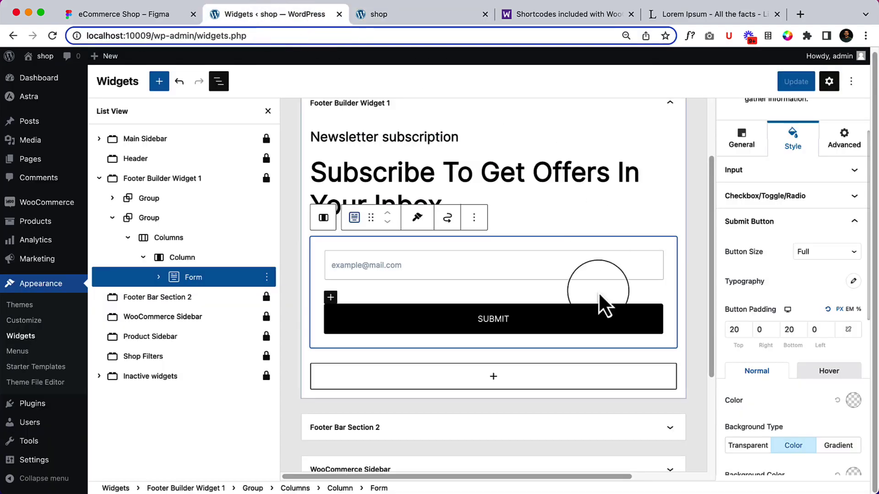
pyautogui.doubleClick(748, 332)
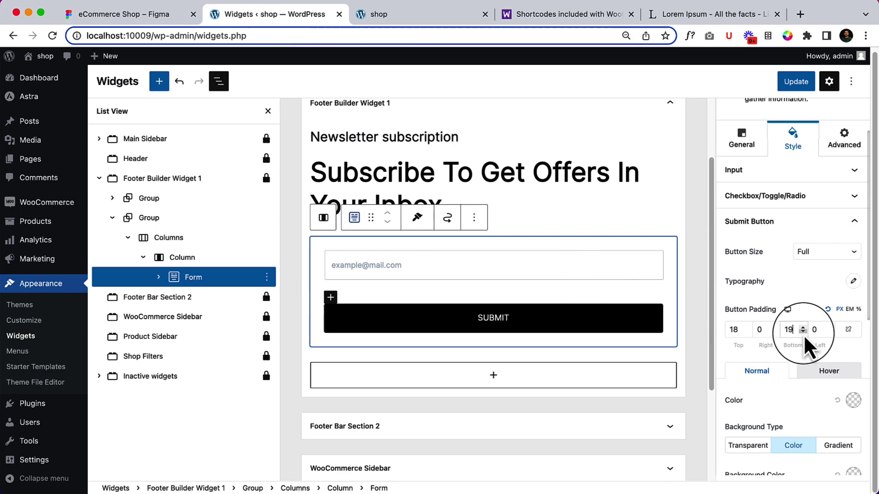
pyautogui.press('Down')
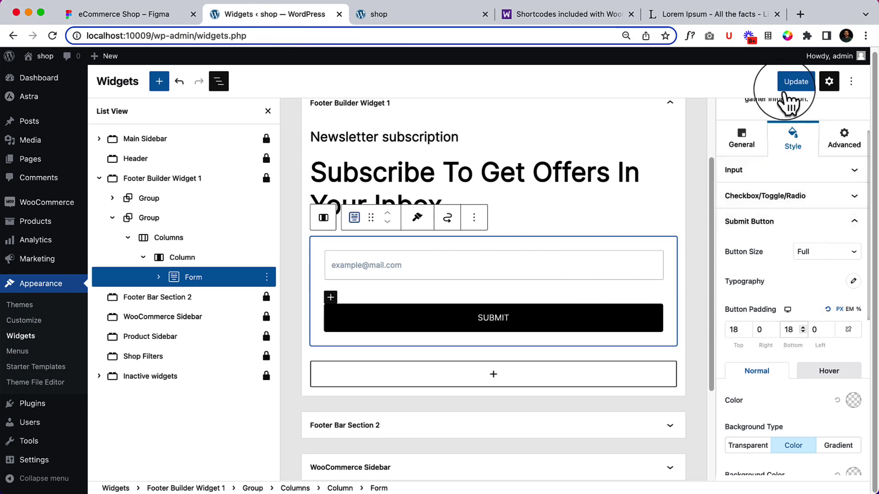
pyautogui.click(792, 85)
# - Reload the live shop homepage to show the new button padding, then inspect the footer in DevTools
pyautogui.click(439, 15)
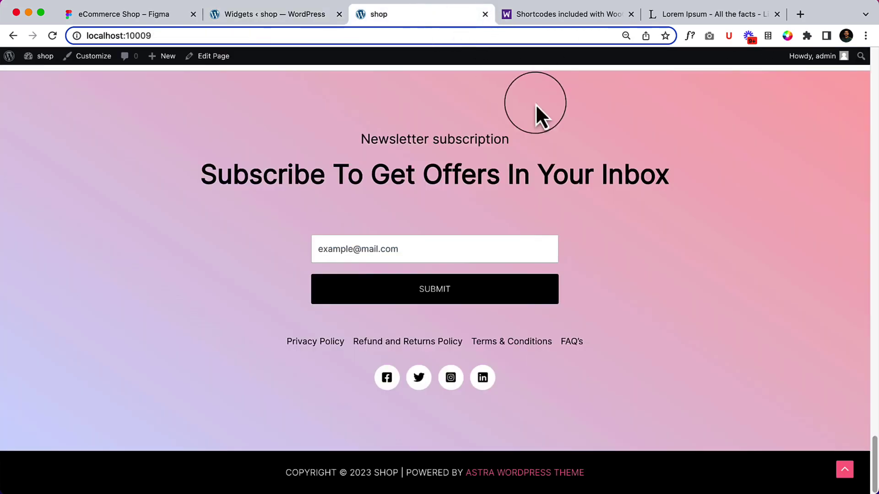
pyautogui.rightClick(510, 163)
pyautogui.rightClick(475, 196)
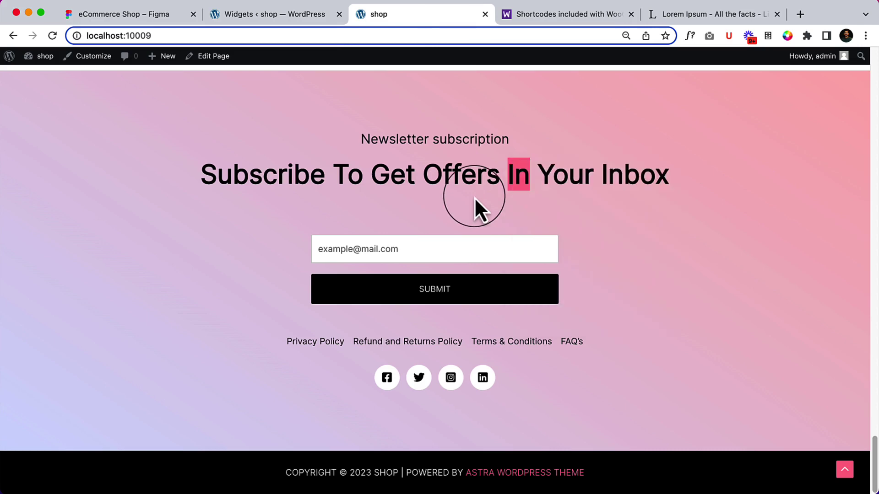
pyautogui.rightClick(475, 196)
pyautogui.click(521, 231)
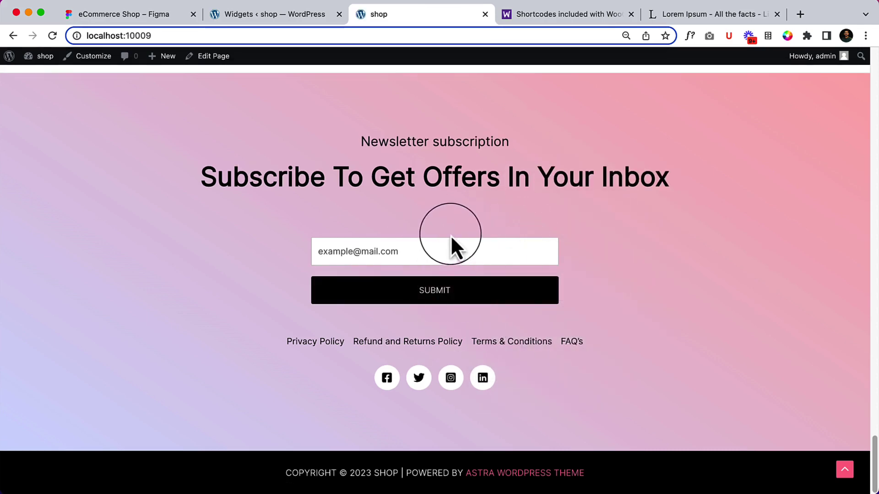
pyautogui.rightClick(403, 205)
pyautogui.click(442, 391)
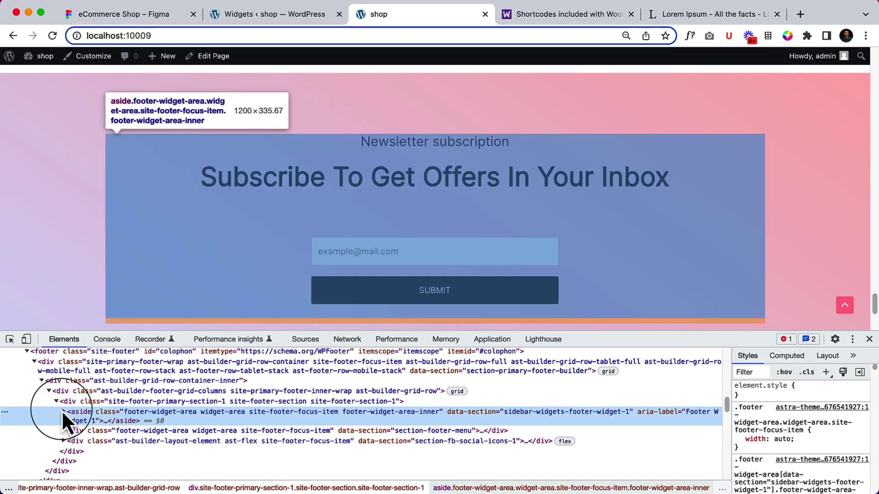
# - Select section#block-12 and disable its margin-bottom: 3.5em and margin: 0 0 2.8em 0 rules
pyautogui.click(62, 410)
pyautogui.click(98, 428)
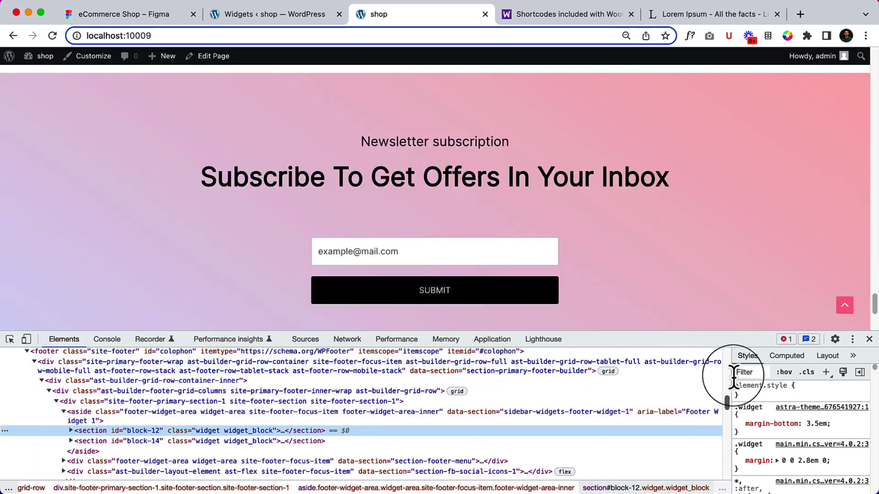
pyautogui.click(737, 422)
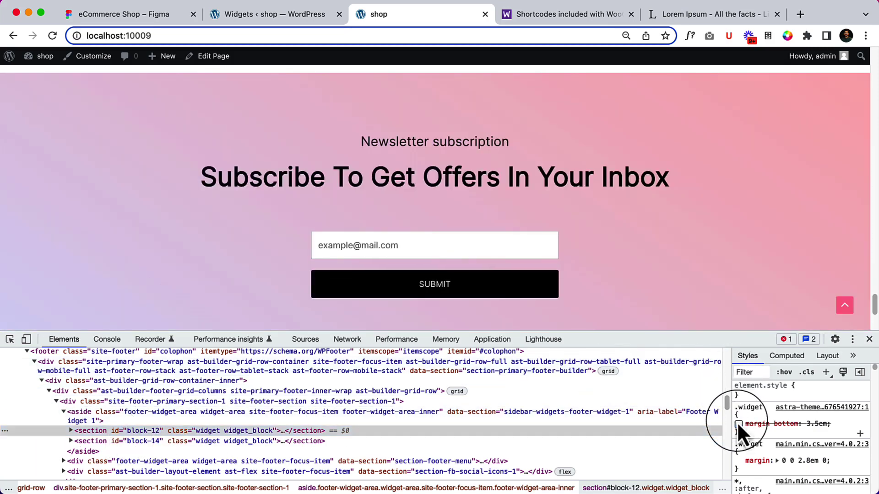
pyautogui.click(737, 422)
pyautogui.click(737, 423)
pyautogui.click(739, 461)
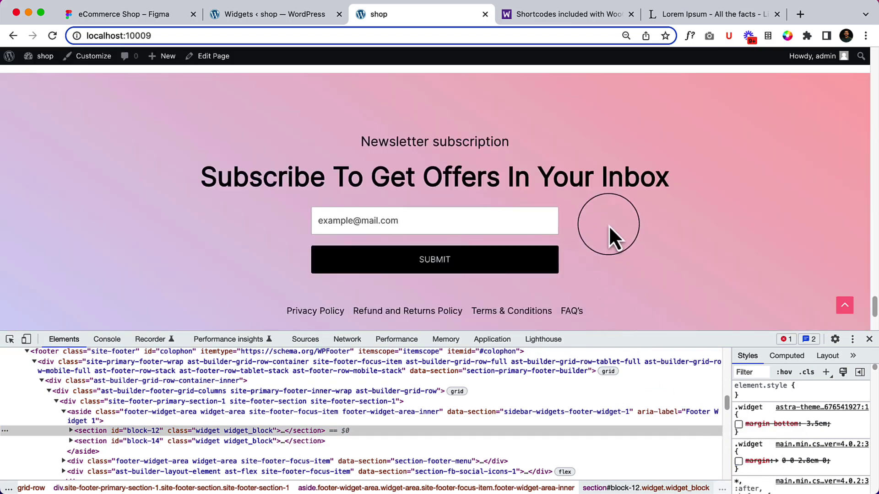
pyautogui.scroll(-3, 609, 225)
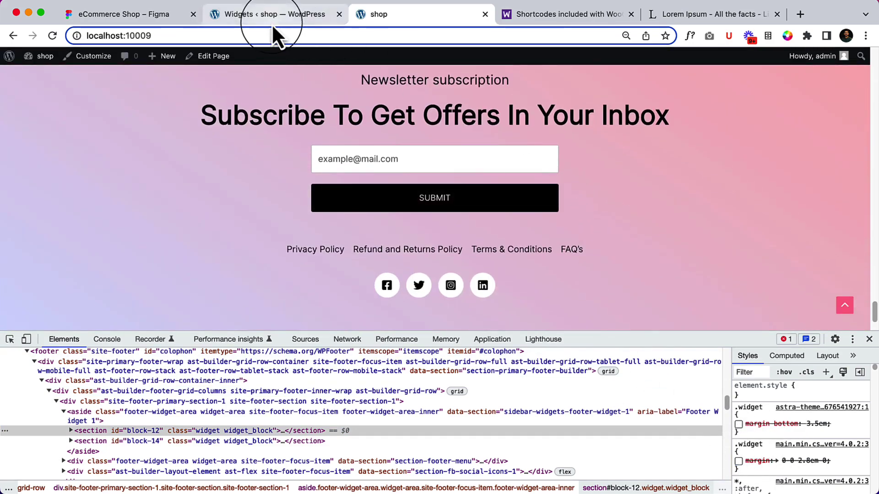
# - Enable Margin for the Subscribe heading's Group, set padding 2 and margin 0, then click Update
pyautogui.click(253, 15)
pyautogui.click(514, 191)
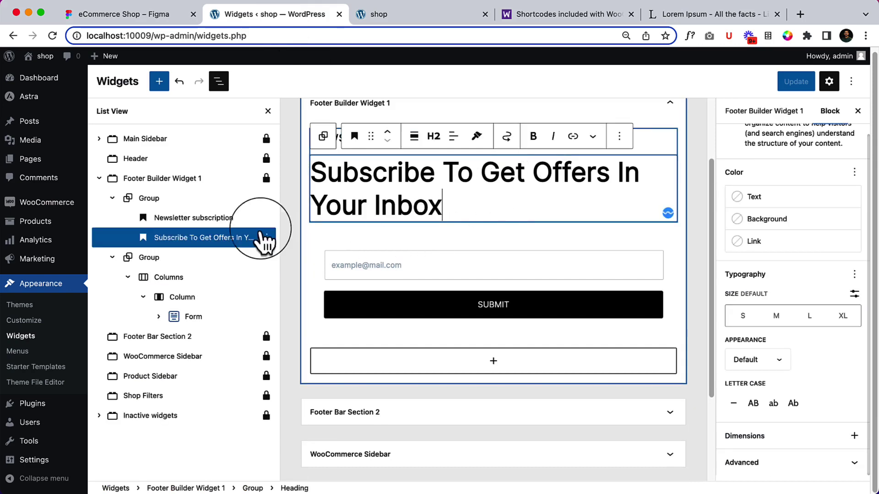
pyautogui.click(183, 200)
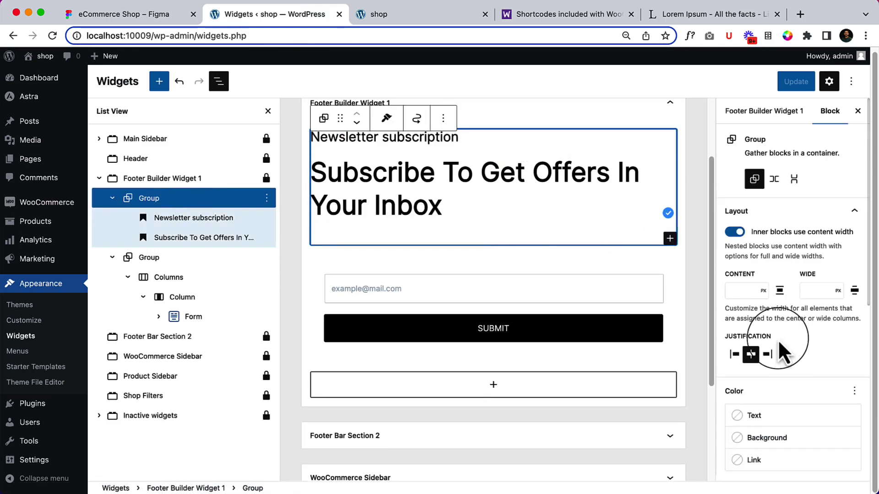
pyautogui.scroll(-6, 780, 344)
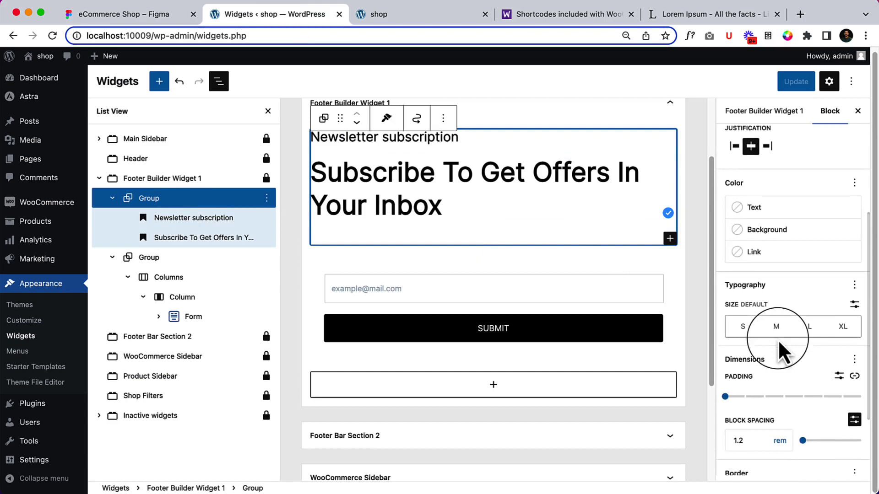
pyautogui.scroll(-2, 838, 320)
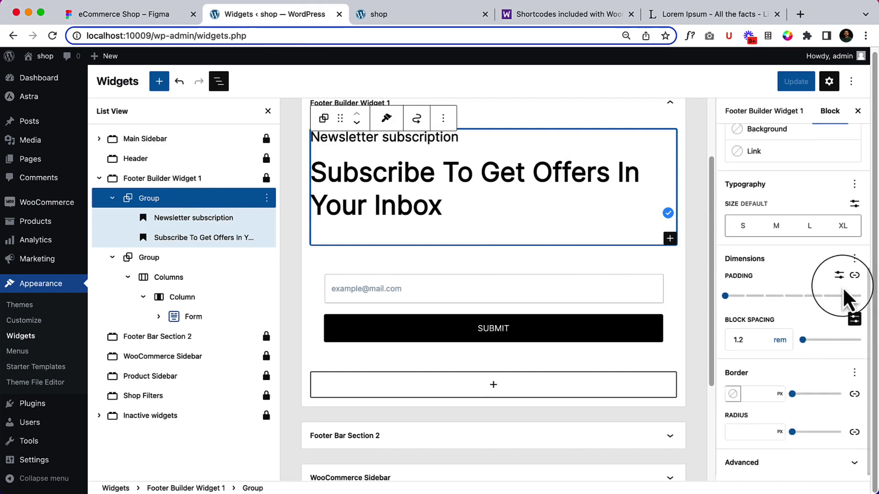
pyautogui.click(854, 260)
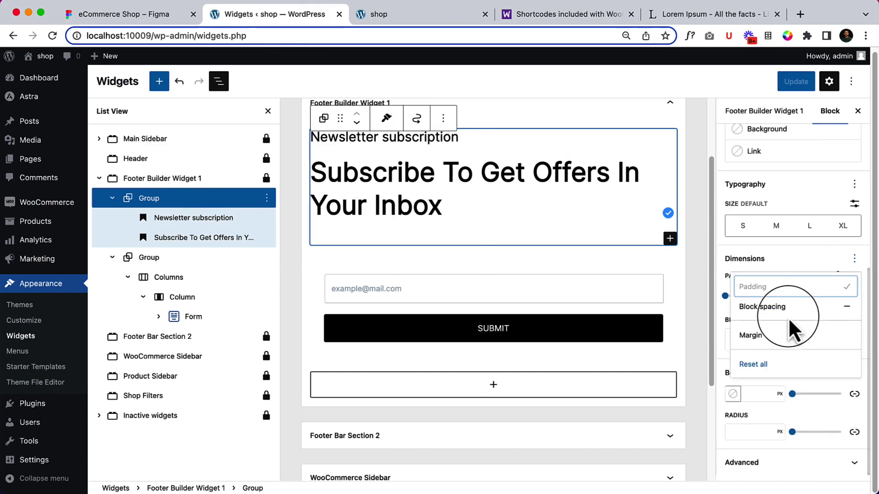
pyautogui.click(778, 339)
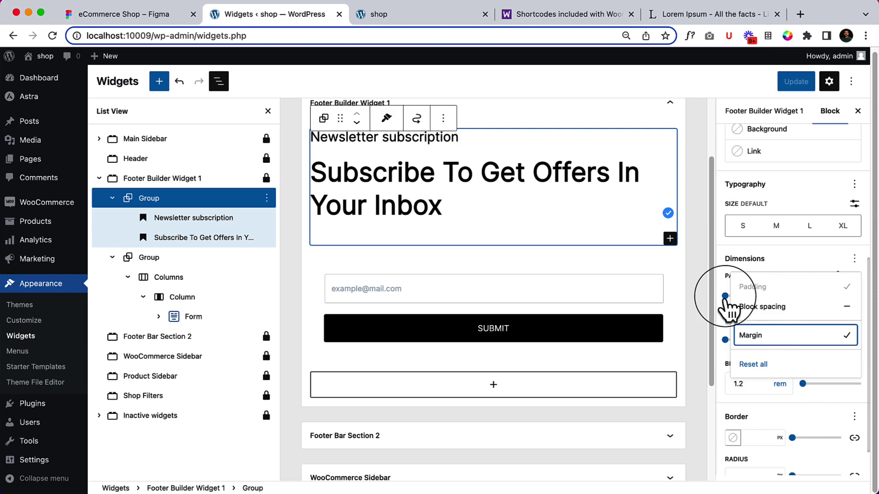
pyautogui.click(726, 296)
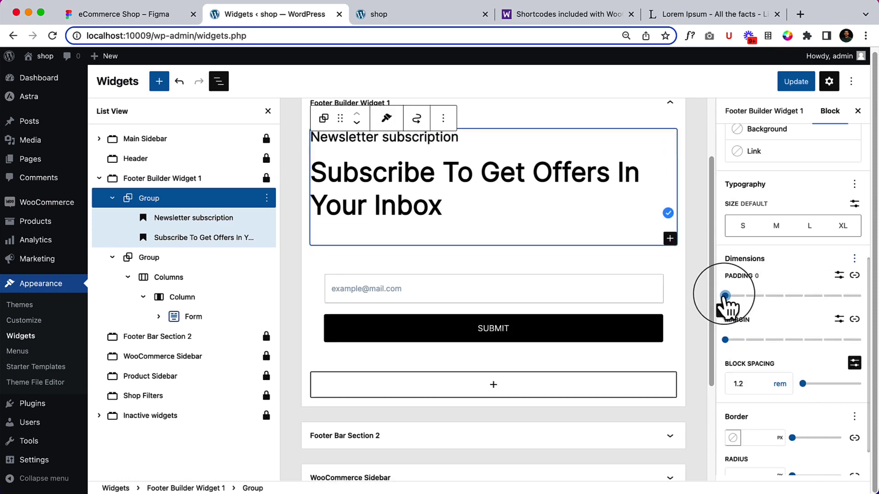
pyautogui.moveTo(725, 297); pyautogui.dragTo(764, 296)
pyautogui.moveTo(726, 341)
pyautogui.mouseDown()
pyautogui.moveTo(741, 341)
pyautogui.moveTo(726, 340)
pyautogui.mouseUp()
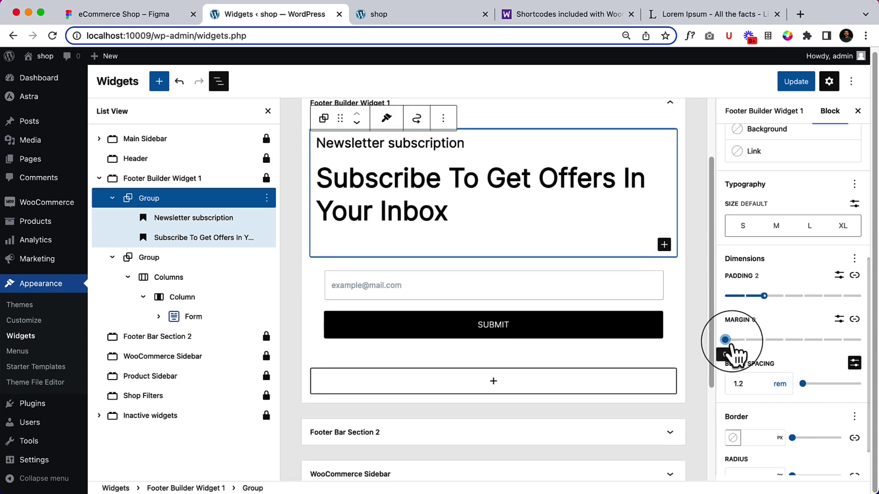
pyautogui.click(797, 82)
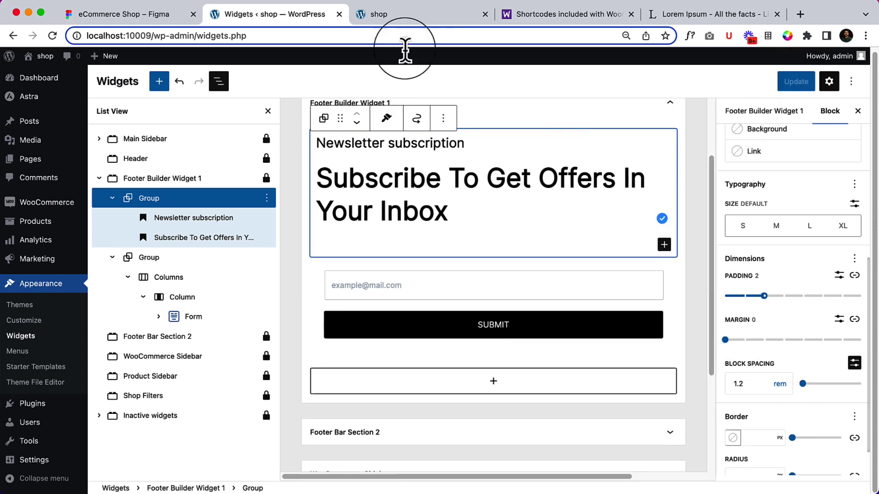
pyautogui.click(425, 18)
pyautogui.click(427, 31)
pyautogui.press('Return')
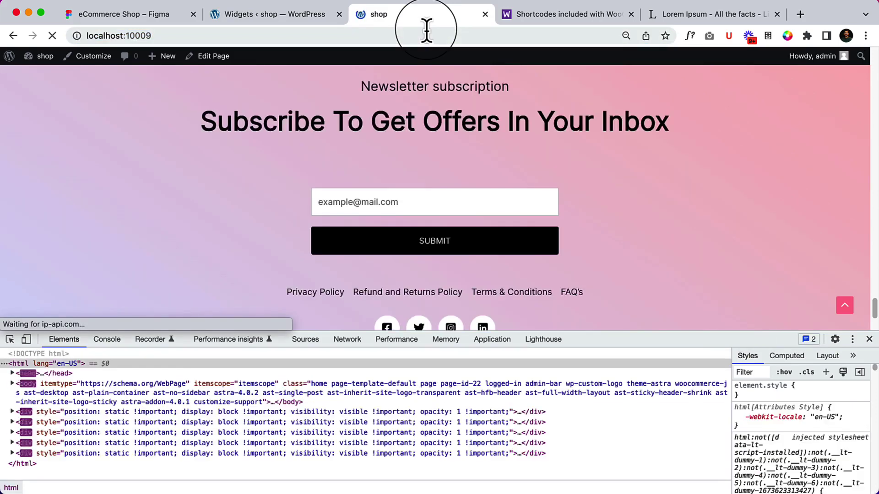
pyautogui.click(294, 15)
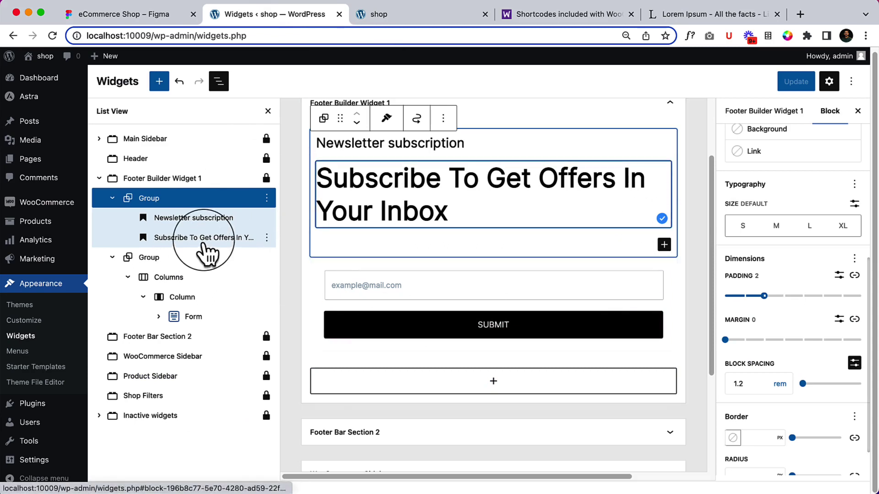
# - Drag the heading Group's Dimensions padding slider down to 0 and click Update
pyautogui.click(205, 244)
pyautogui.click(194, 201)
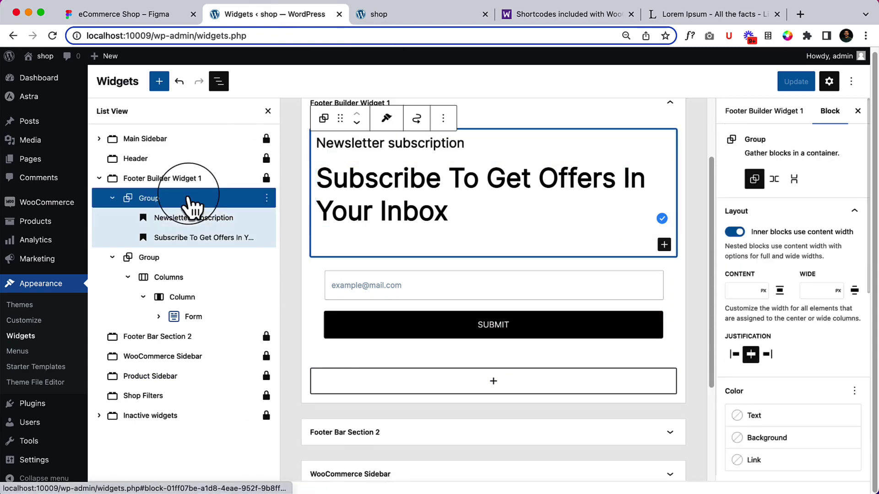
pyautogui.scroll(-1, 792, 321)
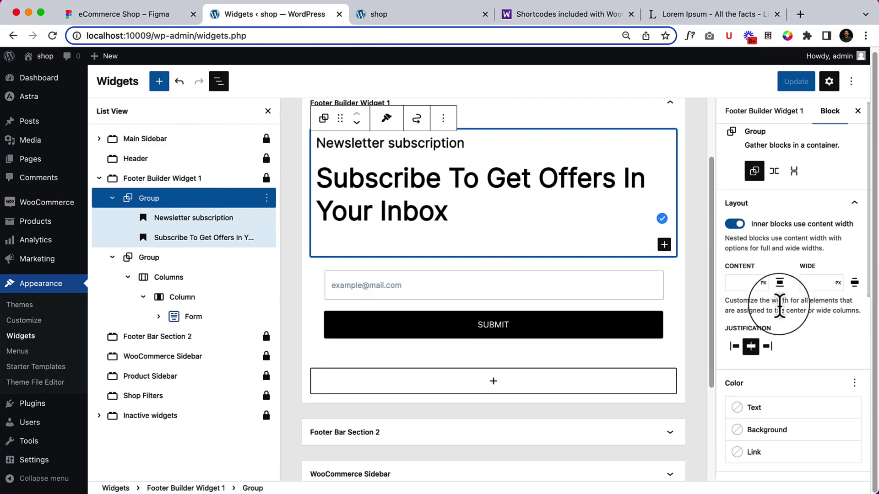
pyautogui.click(741, 282)
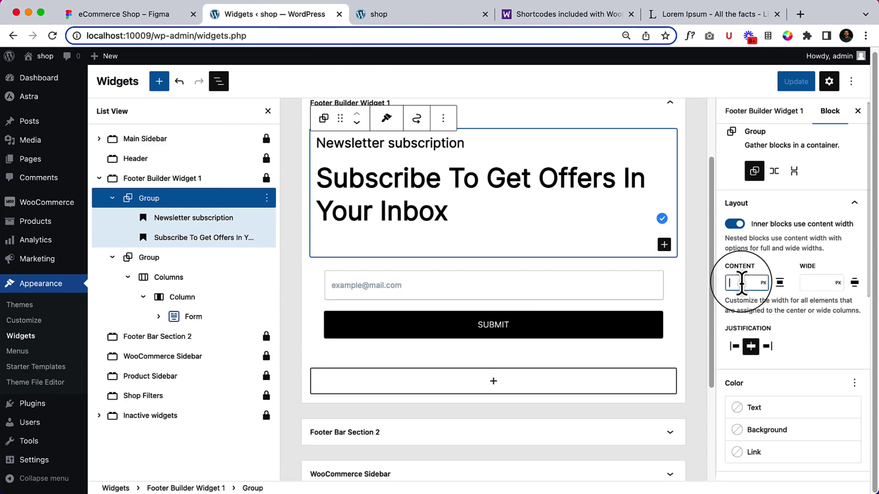
pyautogui.scroll(-10, 842, 426)
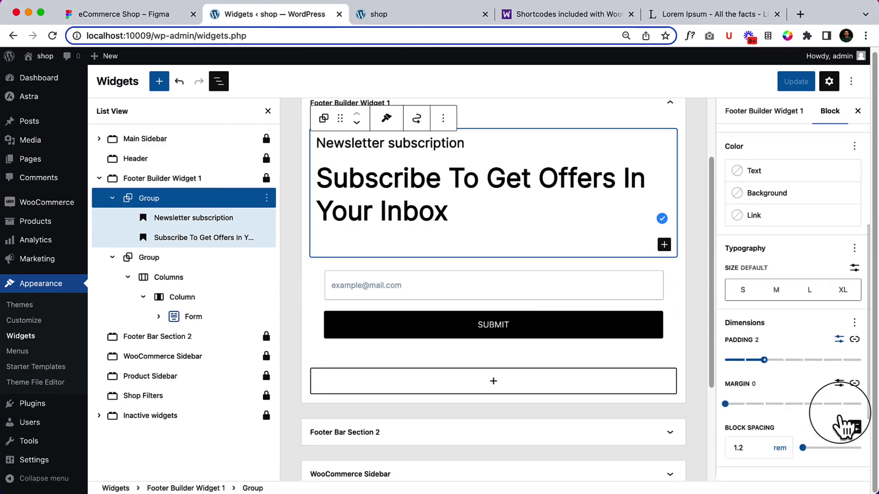
pyautogui.moveTo(764, 298); pyautogui.dragTo(703, 305)
pyautogui.scroll(-2, 859, 417)
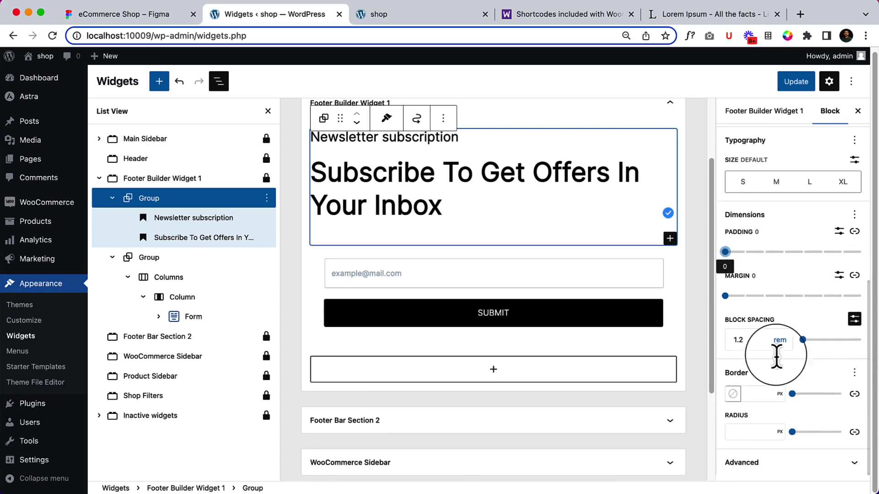
pyautogui.moveTo(752, 339); pyautogui.dragTo(729, 339)
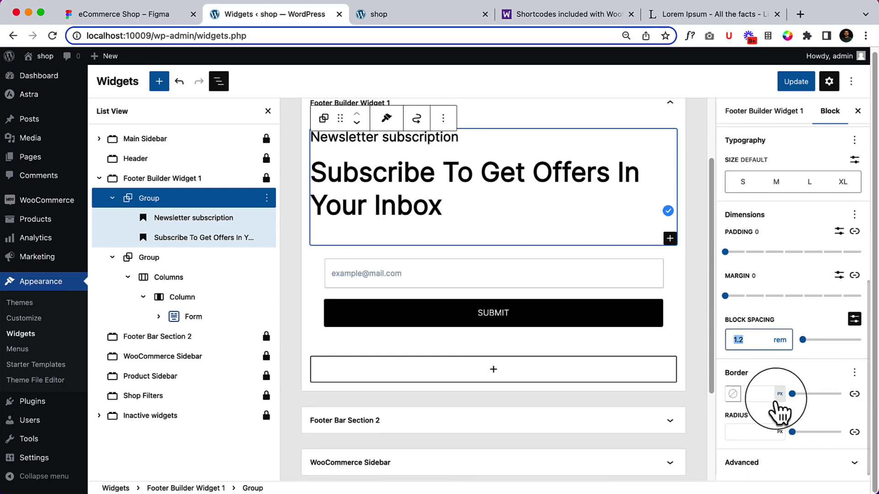
pyautogui.click(800, 81)
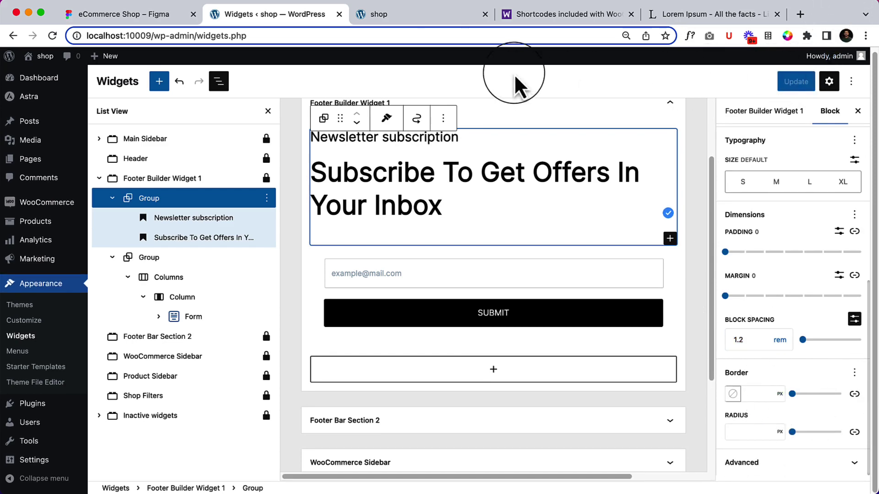
# - Reload the live homepage to check the zero-padding footer, then go back to the Widgets editor
pyautogui.click(455, 18)
pyautogui.press('Return')
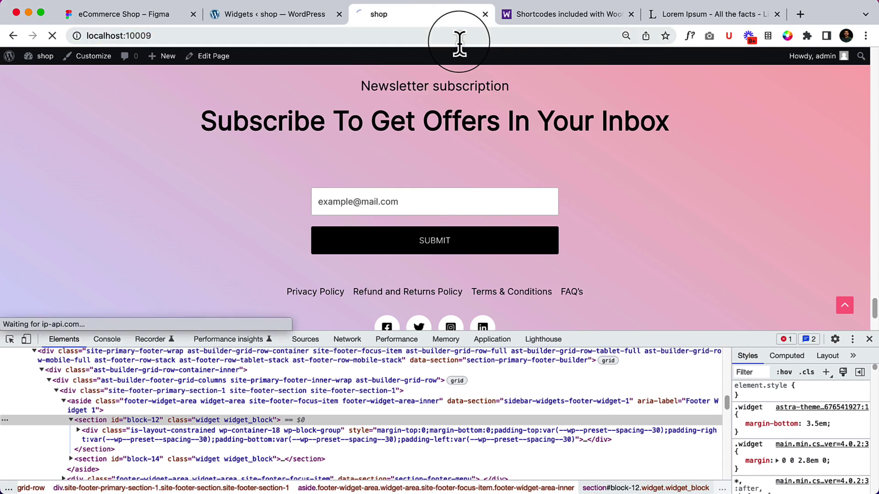
pyautogui.scroll(3, 387, 183)
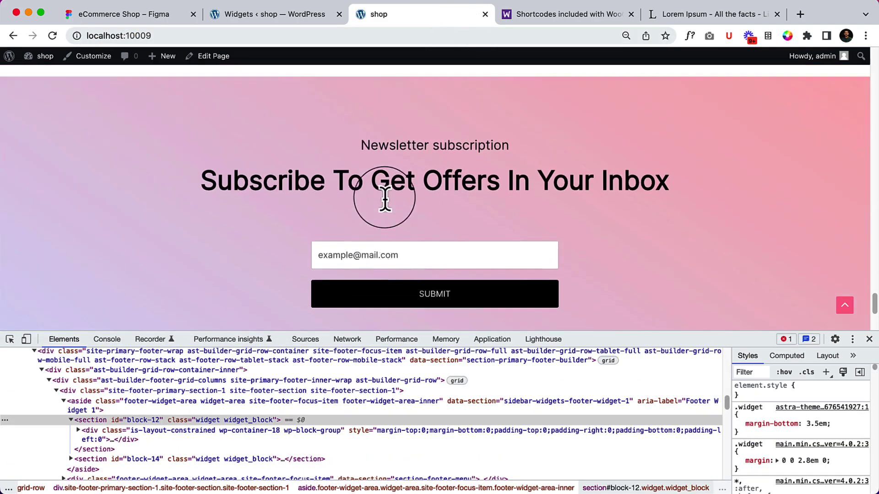
pyautogui.scroll(-5, 385, 198)
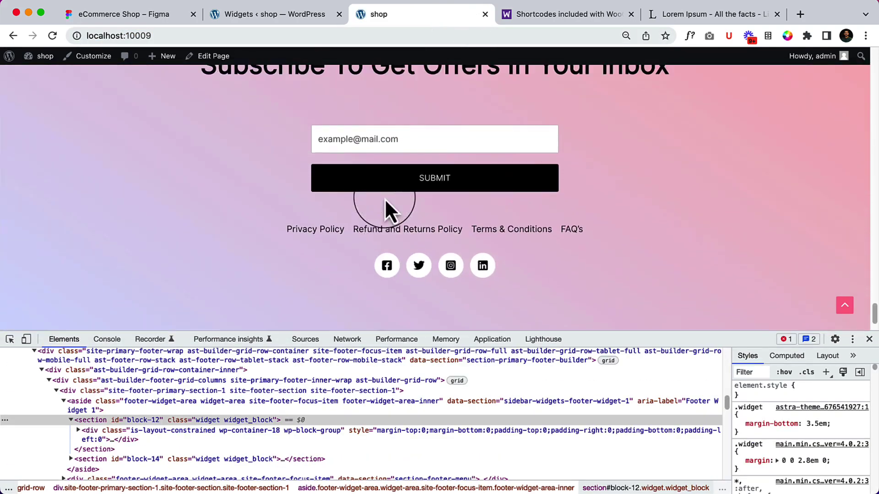
pyautogui.scroll(2, 387, 201)
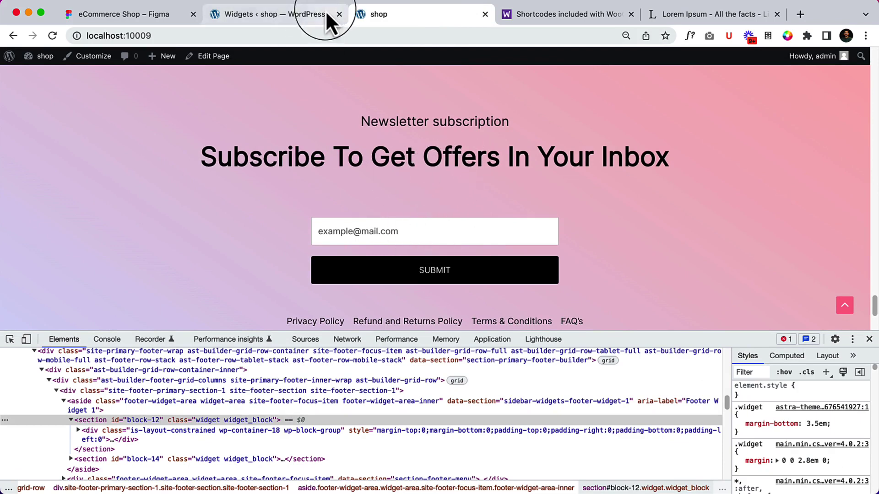
pyautogui.click(293, 14)
# - Transform the newsletter headings Group into a Spectra Container block
pyautogui.click(173, 199)
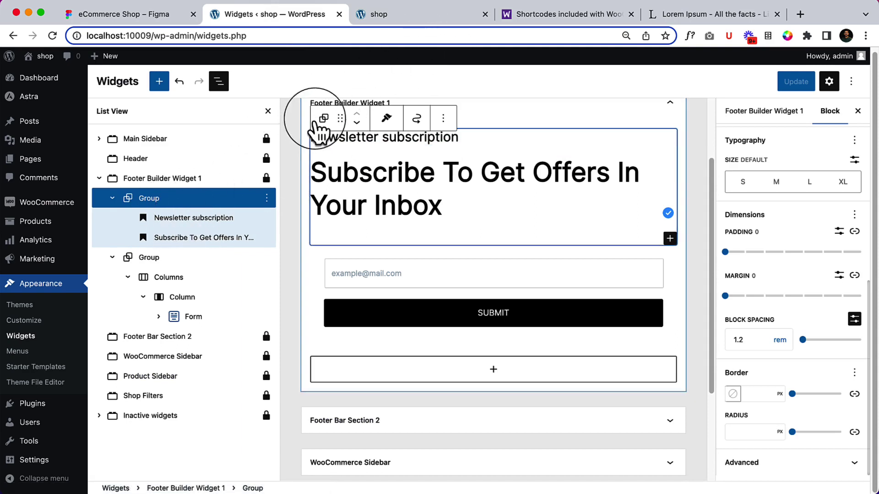
pyautogui.click(323, 118)
pyautogui.scroll(3, 362, 288)
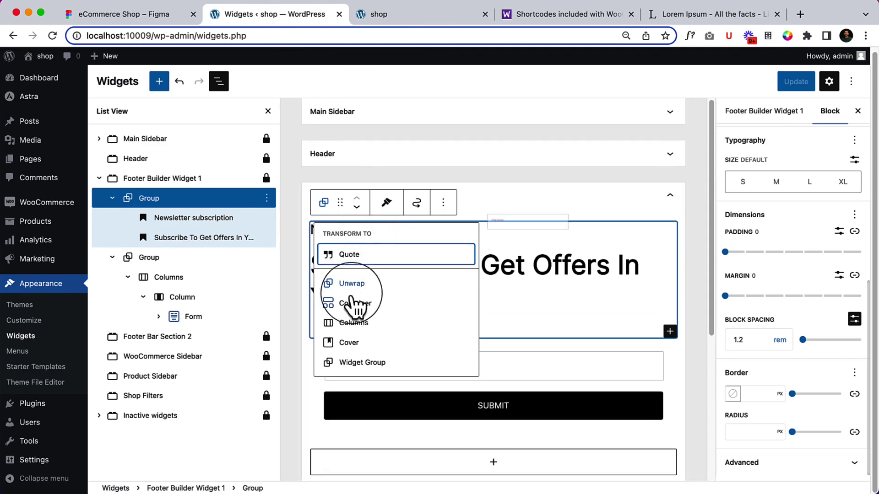
pyautogui.click(352, 304)
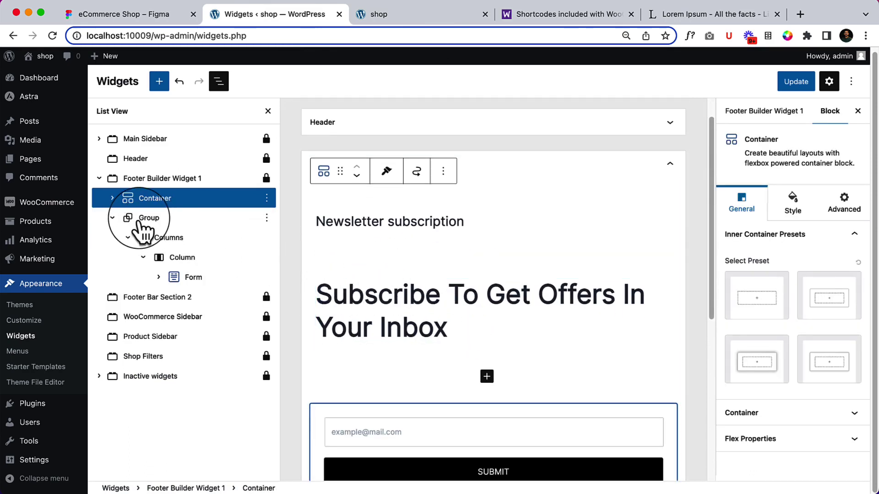
# - Try moving the form Group into the Container, then undo so it stays beside it
pyautogui.moveTo(134, 219); pyautogui.dragTo(193, 212)
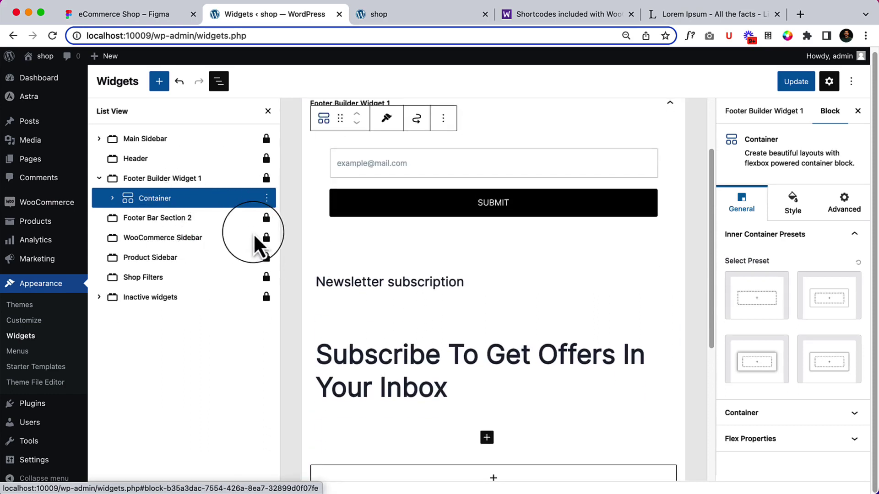
pyautogui.click(113, 198)
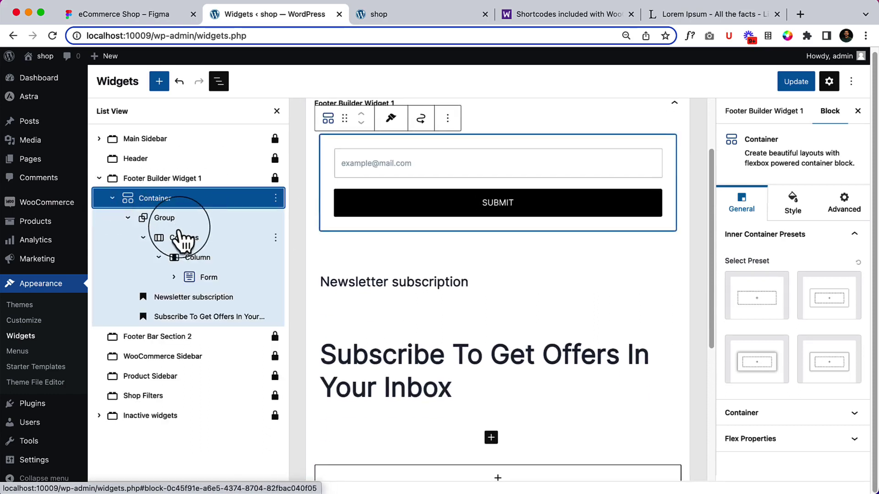
pyautogui.hotkey('ctrl', 'z')
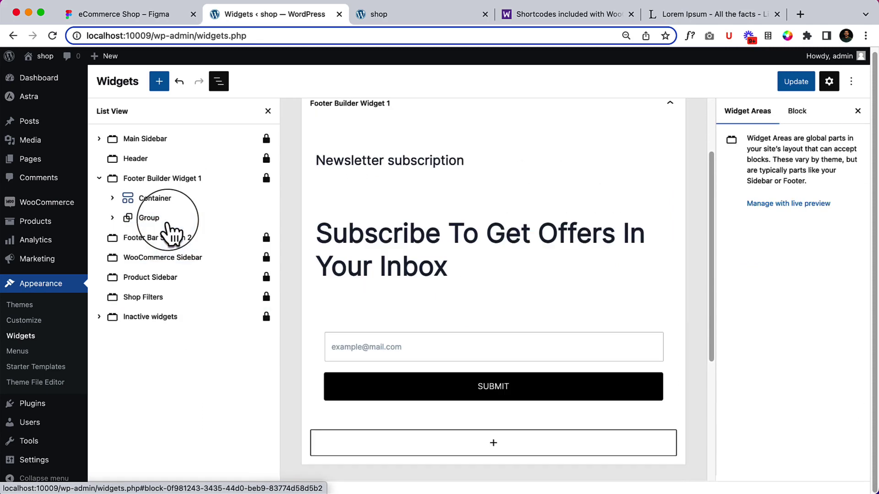
# - Select the Newsletter subscription and Subscribe headings inside the Container and transform them into a Group
pyautogui.click(170, 197)
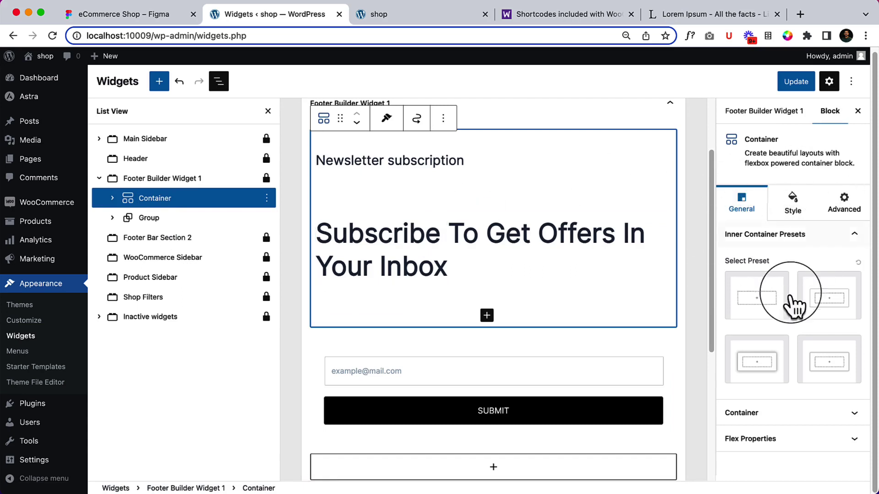
pyautogui.click(769, 446)
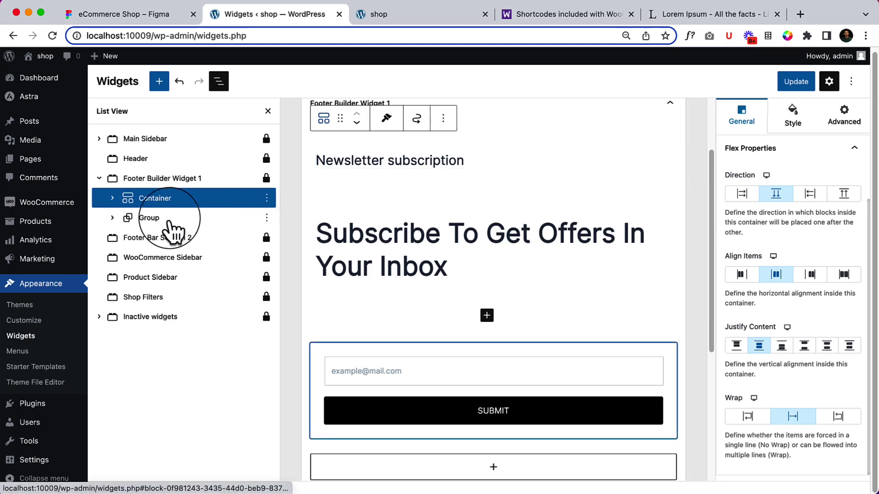
pyautogui.click(160, 219)
pyautogui.click(114, 198)
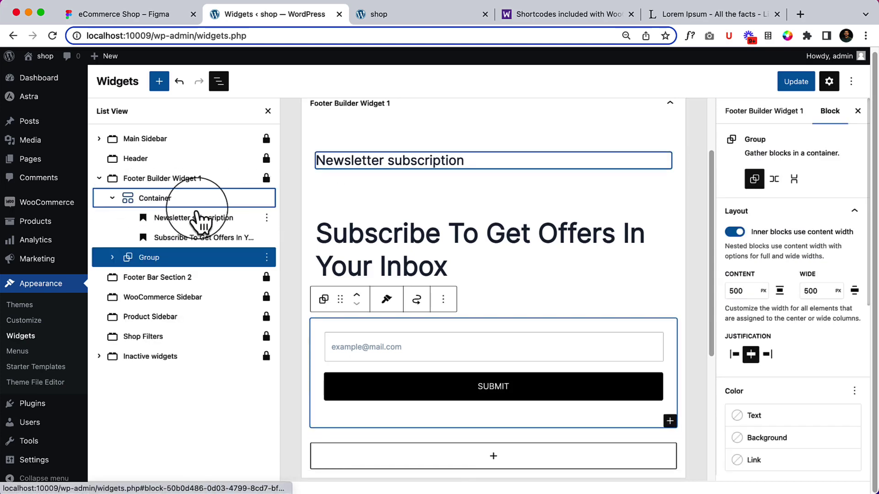
pyautogui.click(195, 201)
pyautogui.click(197, 219)
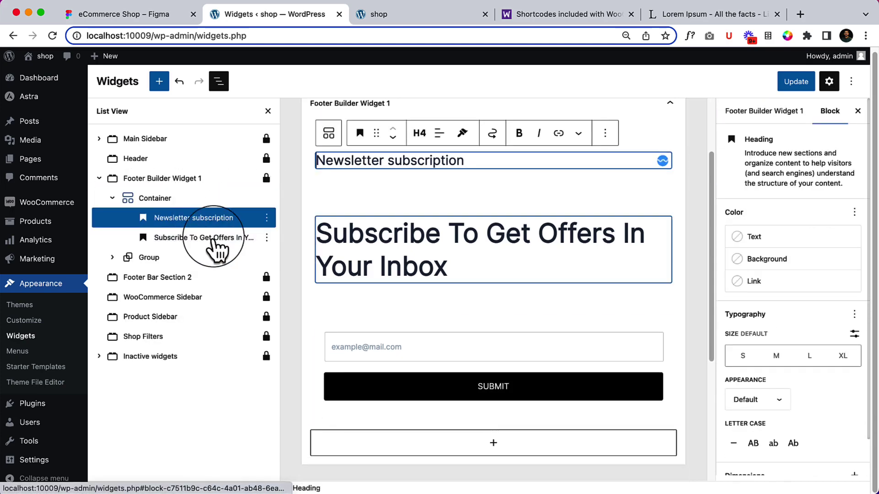
pyautogui.keyDown('shift'); pyautogui.click(213, 239); pyautogui.keyUp('shift')
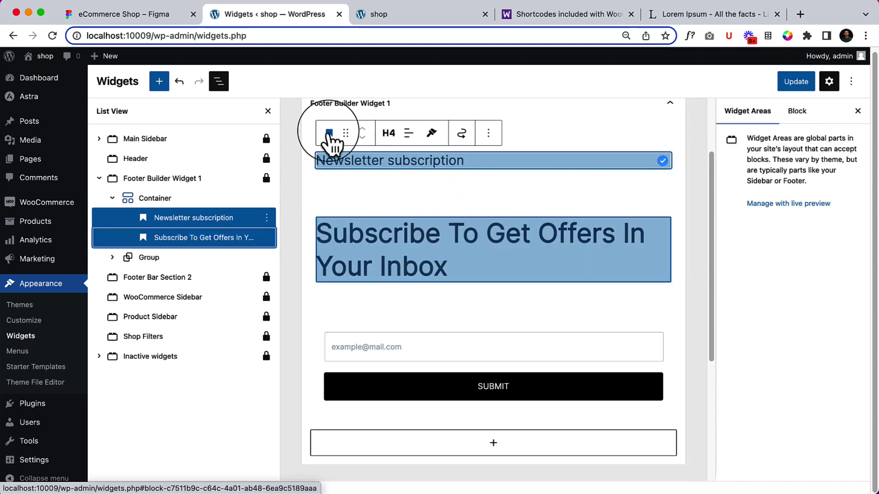
pyautogui.click(337, 135)
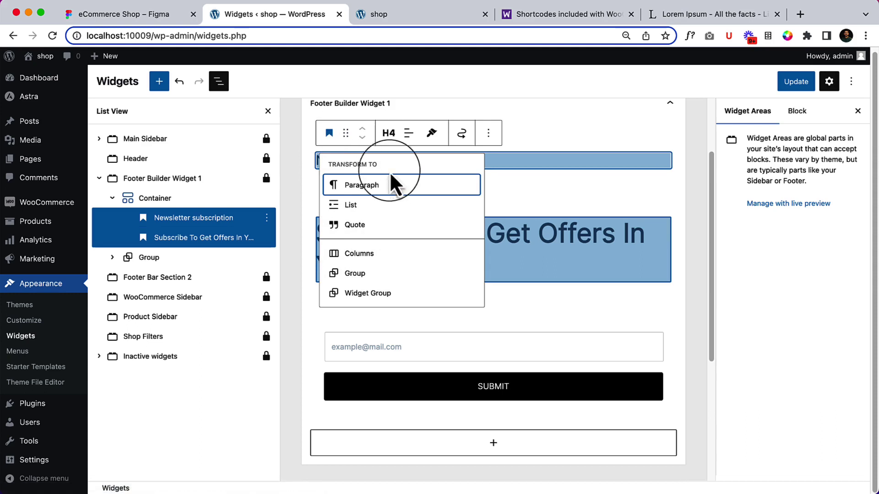
pyautogui.click(359, 274)
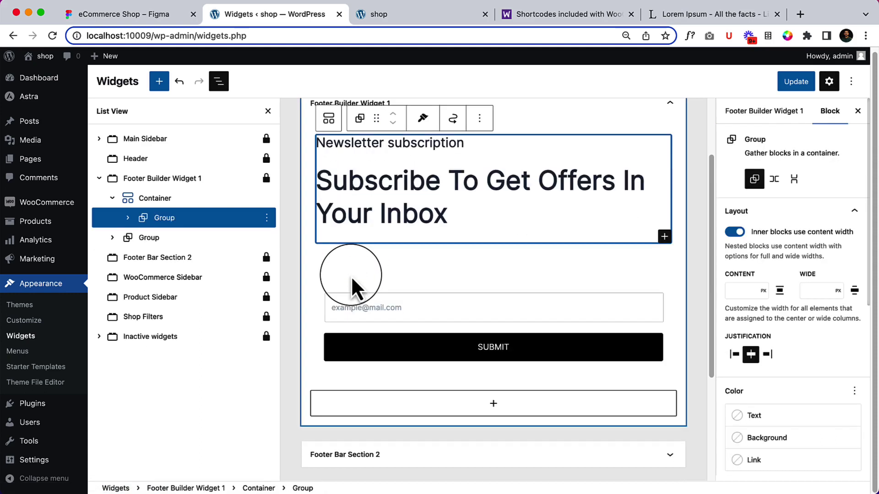
# - Unlink the Container's margins under Style > Spacing and set the bottom margin to -50 px
pyautogui.click(190, 198)
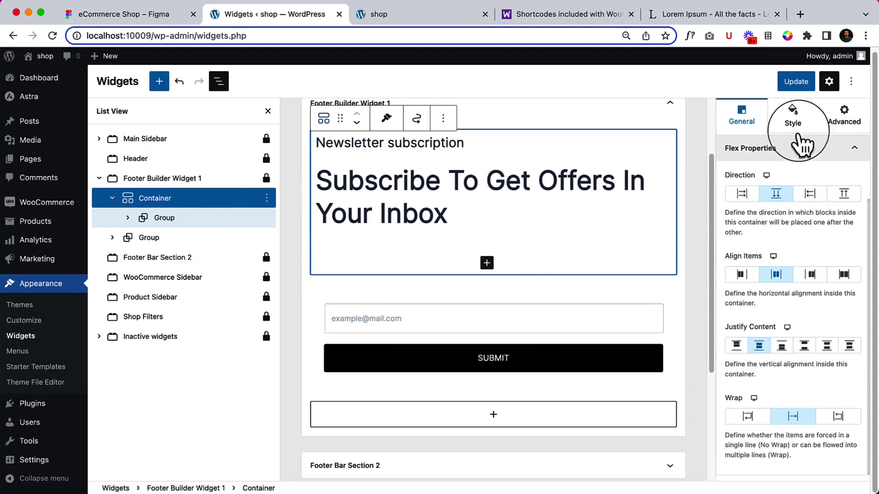
pyautogui.click(796, 121)
pyautogui.click(788, 406)
pyautogui.scroll(-4, 824, 393)
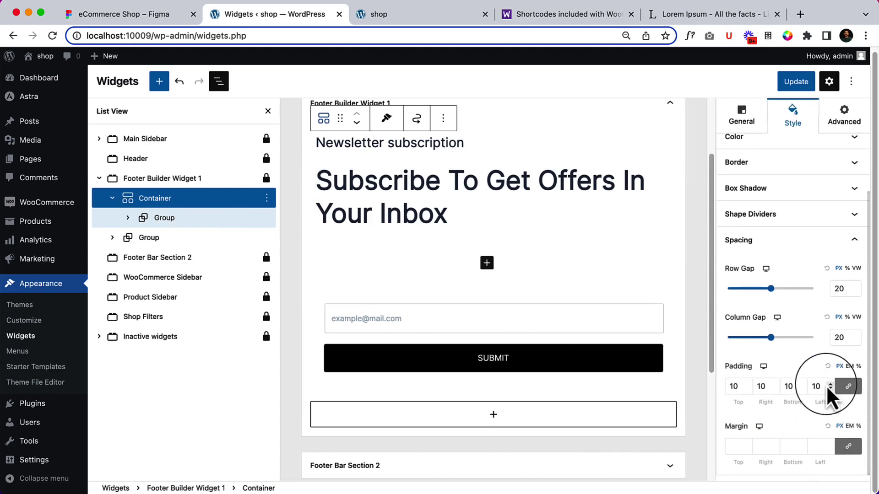
pyautogui.click(849, 447)
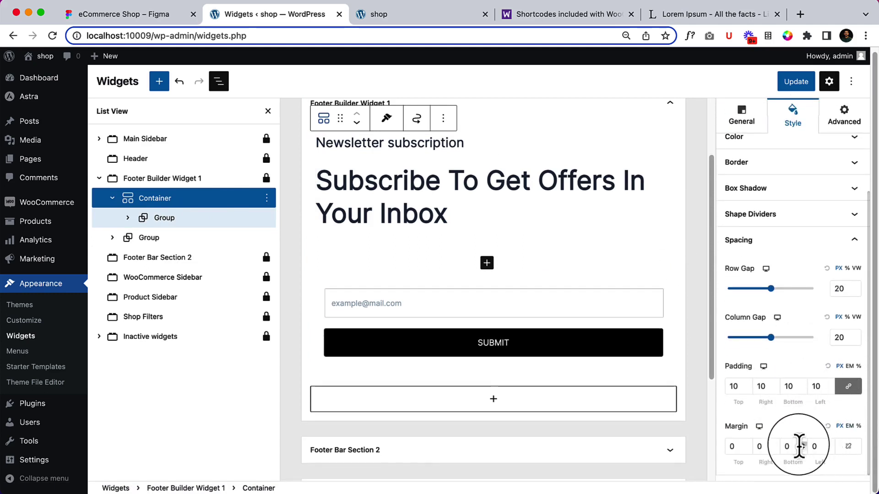
pyautogui.press('Down')
pyautogui.press('Down')
pyautogui.press('Down')
pyautogui.press('Down')
pyautogui.press('Down')
pyautogui.press('Down')
pyautogui.press('Down')
pyautogui.press('Down')
pyautogui.press('Down')
pyautogui.press('Down')
pyautogui.press('Down')
pyautogui.press('Down')
pyautogui.press('Down')
pyautogui.press('Down')
pyautogui.press('Down')
pyautogui.press('Down')
pyautogui.press('Down')
pyautogui.press('Down')
pyautogui.press('Down')
pyautogui.press('Down')
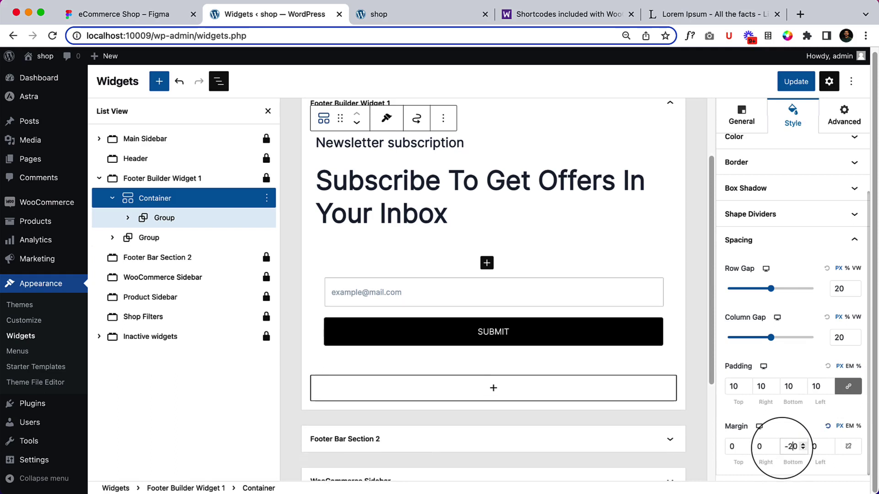
pyautogui.press('Down')
pyautogui.press('Down')
pyautogui.press('Down')
pyautogui.press('Down')
pyautogui.press('Down')
pyautogui.press('Down')
pyautogui.press('Down')
pyautogui.press('Down')
pyautogui.press('Down')
pyautogui.press('Down')
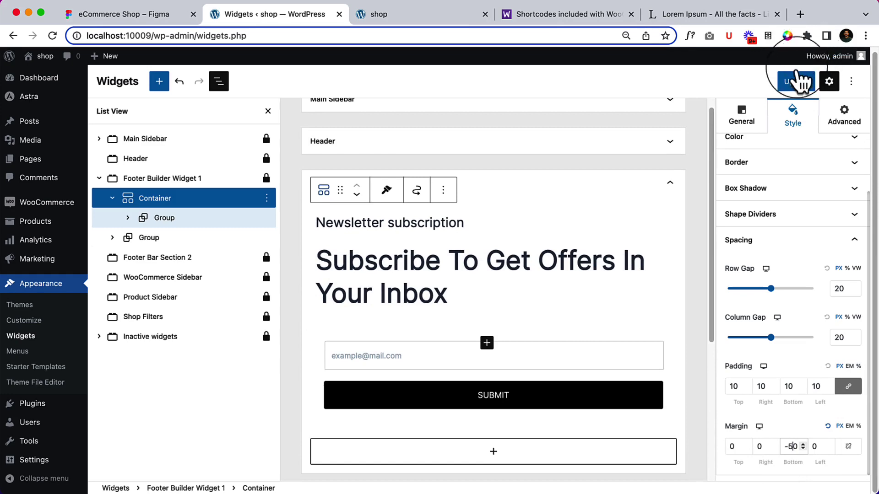
# - Reload the live shop homepage from the address bar
pyautogui.click(411, 14)
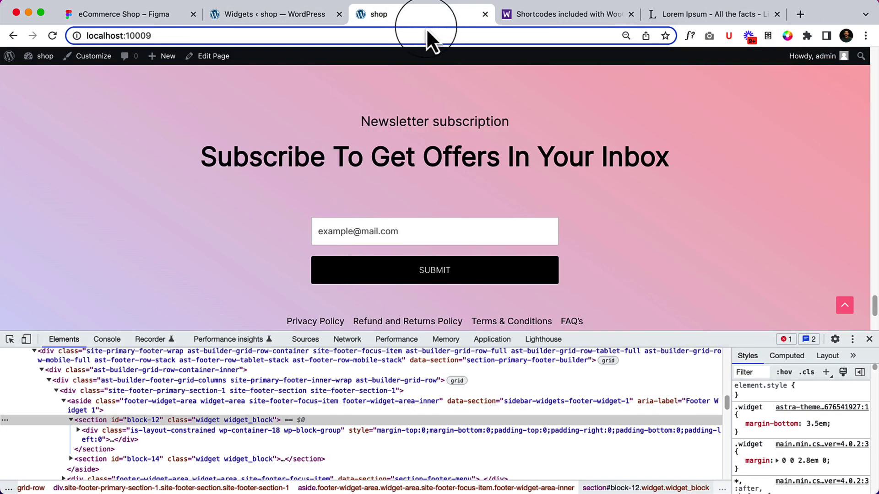
pyautogui.click(416, 41)
pyautogui.press('Return')
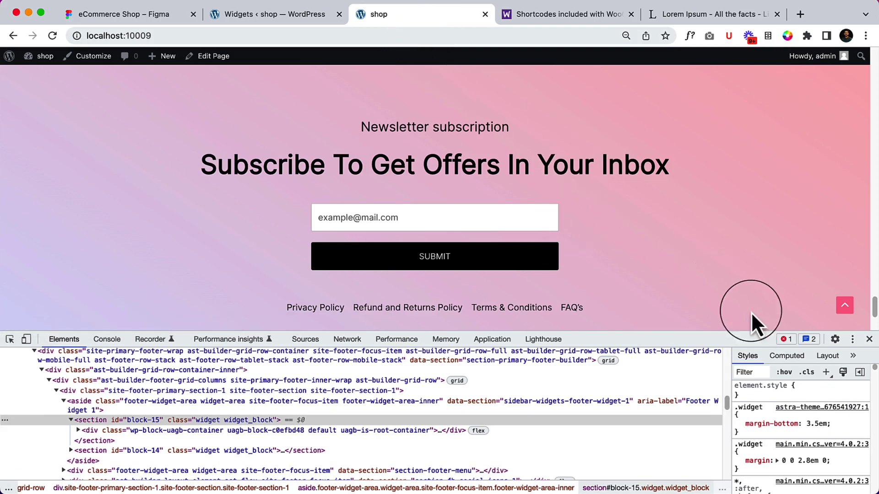
# - Close DevTools and scroll the homepage to review the tightened newsletter footer
pyautogui.click(869, 339)
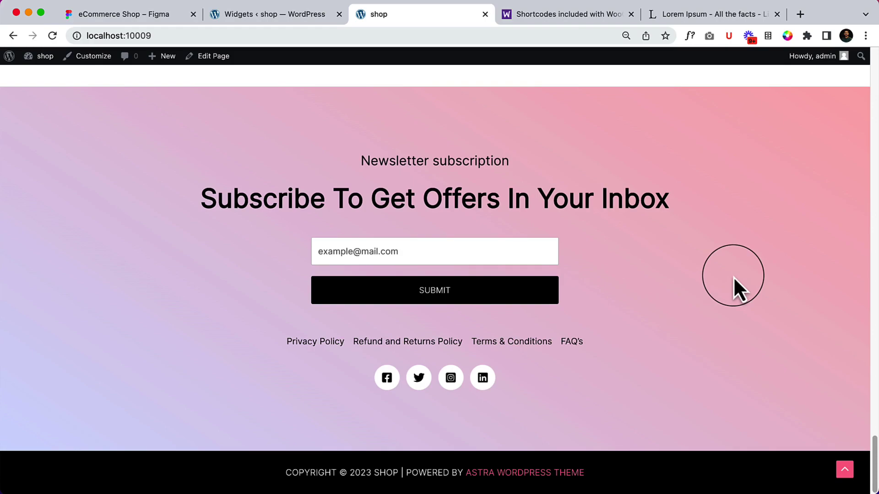
pyautogui.scroll(15, 734, 276)
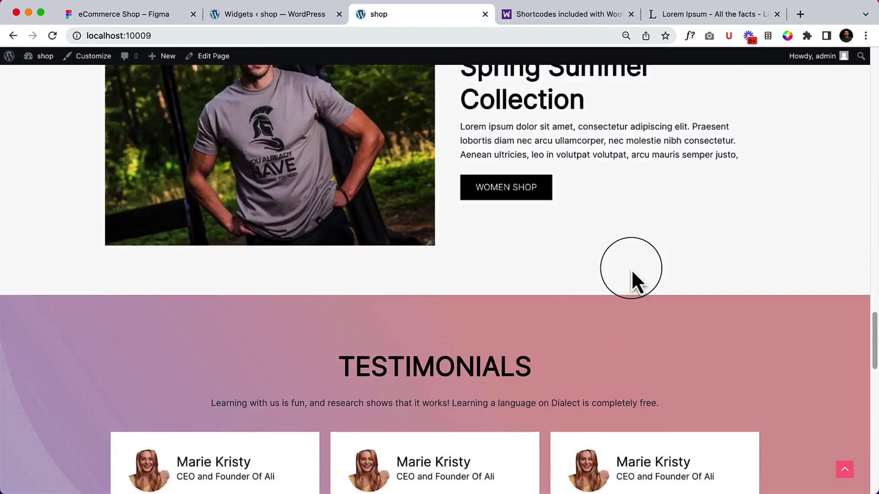
pyautogui.scroll(15, 631, 269)
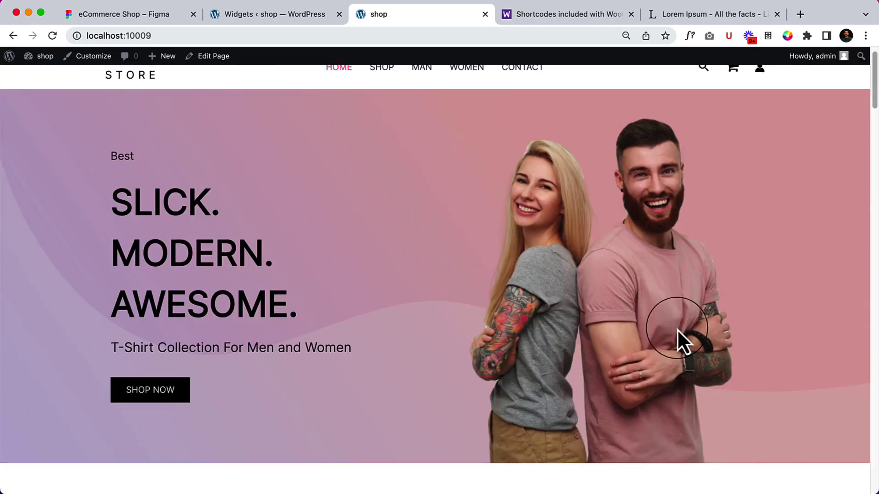
pyautogui.scroll(-20, 513, 284)
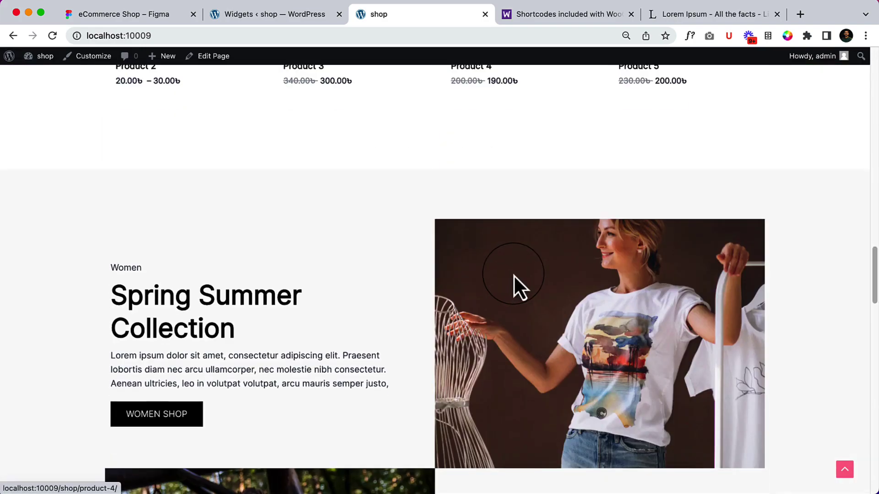
pyautogui.scroll(-10, 514, 274)
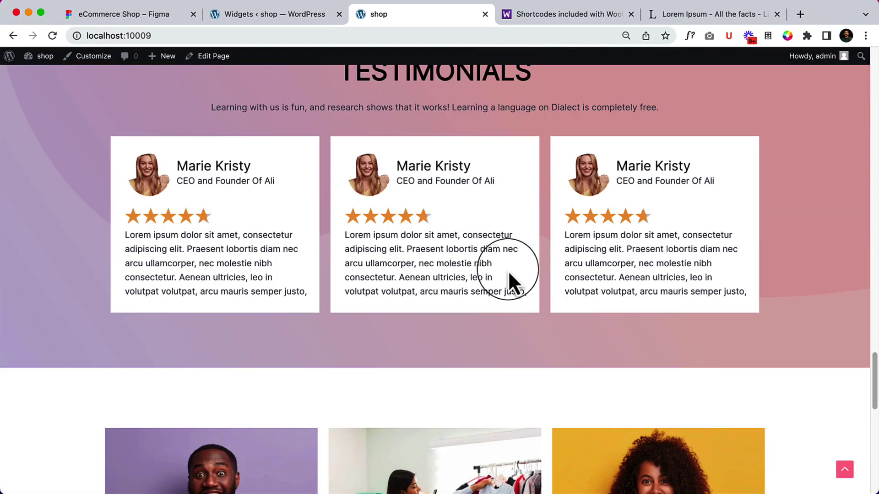
pyautogui.scroll(-12, 507, 266)
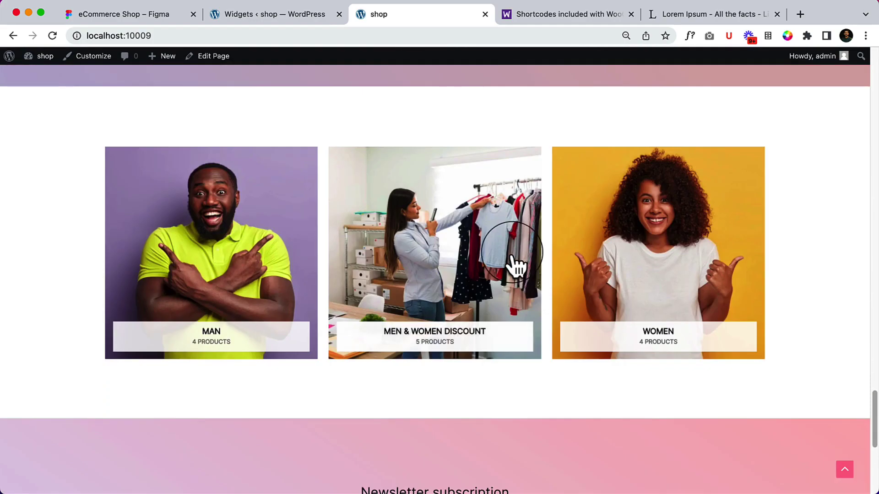